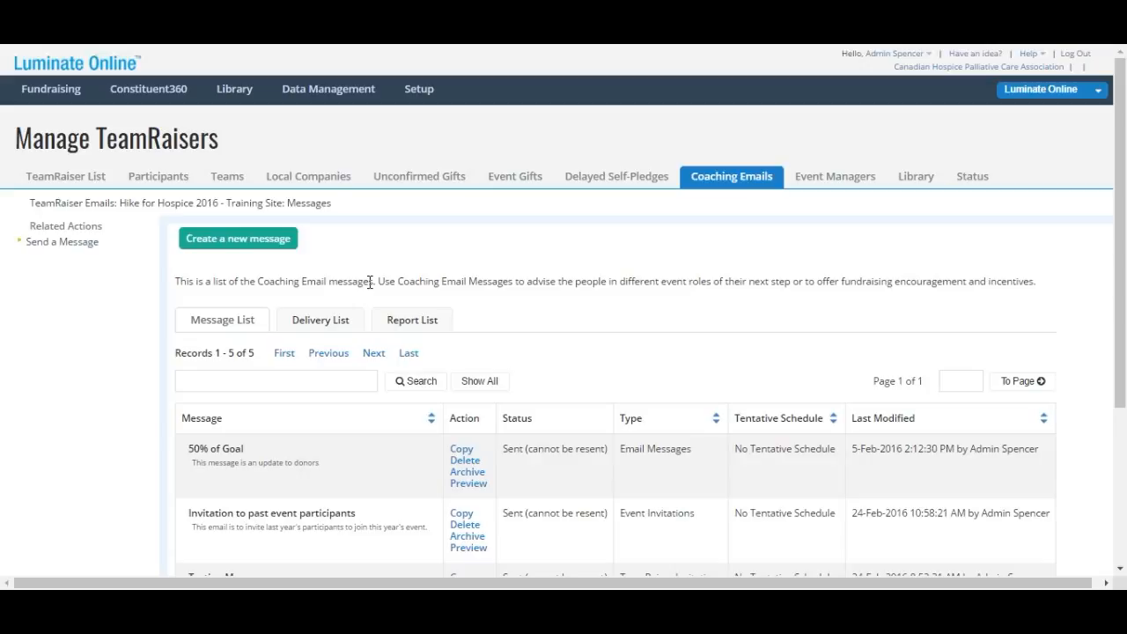
Close the Fundraising menu and open the Create a new message form for Hike for Hospice 2016
mouse_move(64, 101)
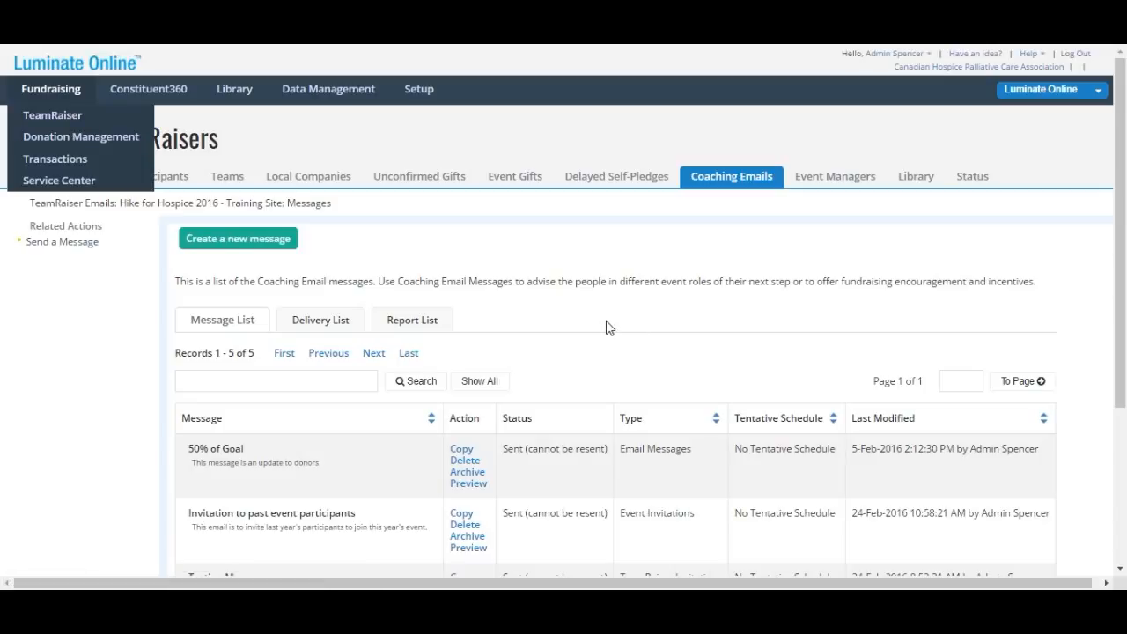
left_click(507, 210)
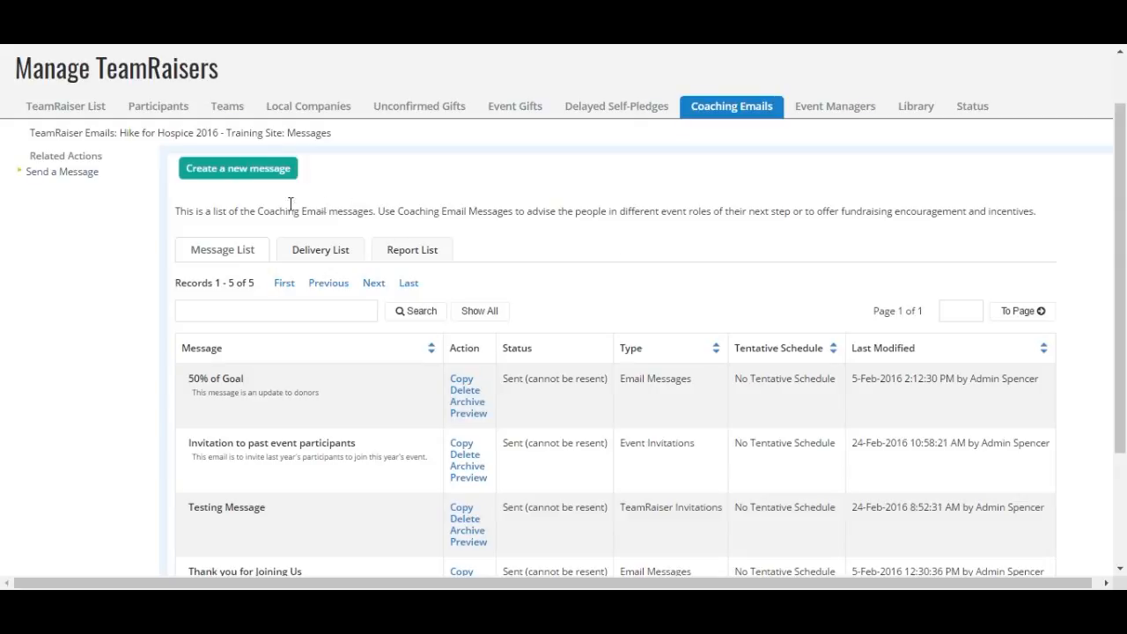
left_click(222, 179)
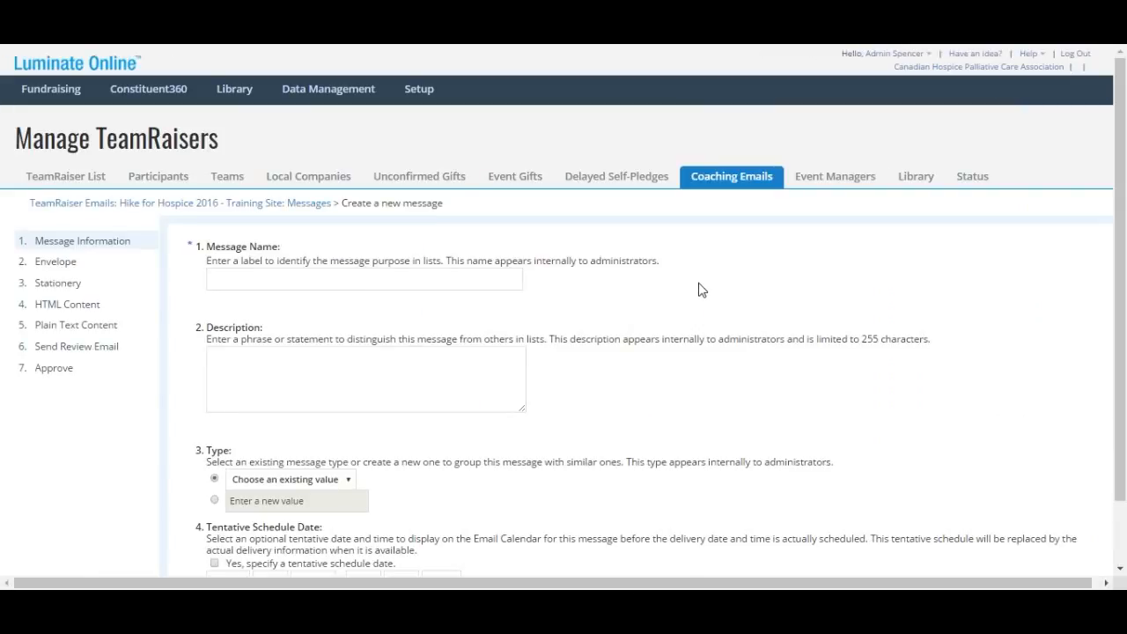
Name the message 'Appeal to past registrants' with description 'To get new hikers for this year from last year's participants'
left_click(397, 280)
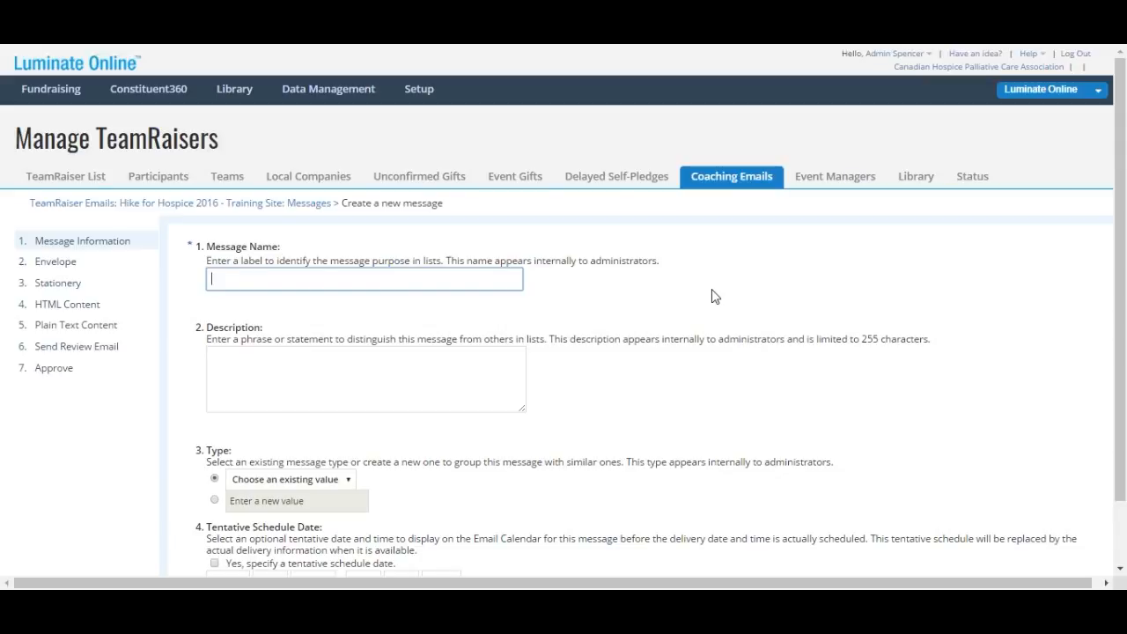
type("Appeal to past registrants")
left_click(299, 370)
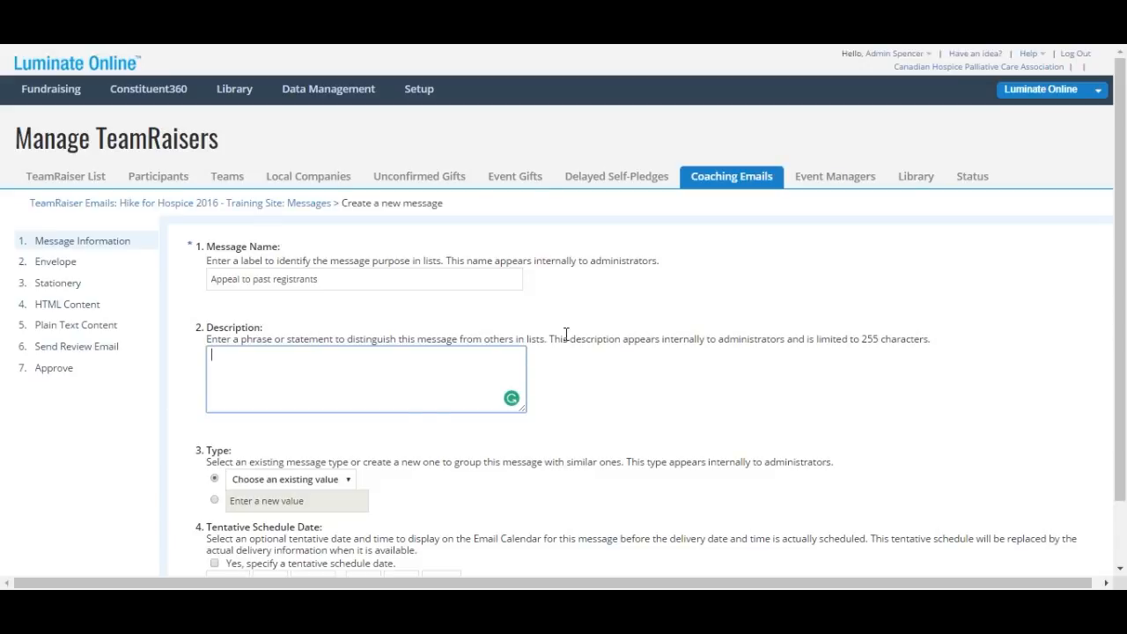
type("To get new hikers for this f")
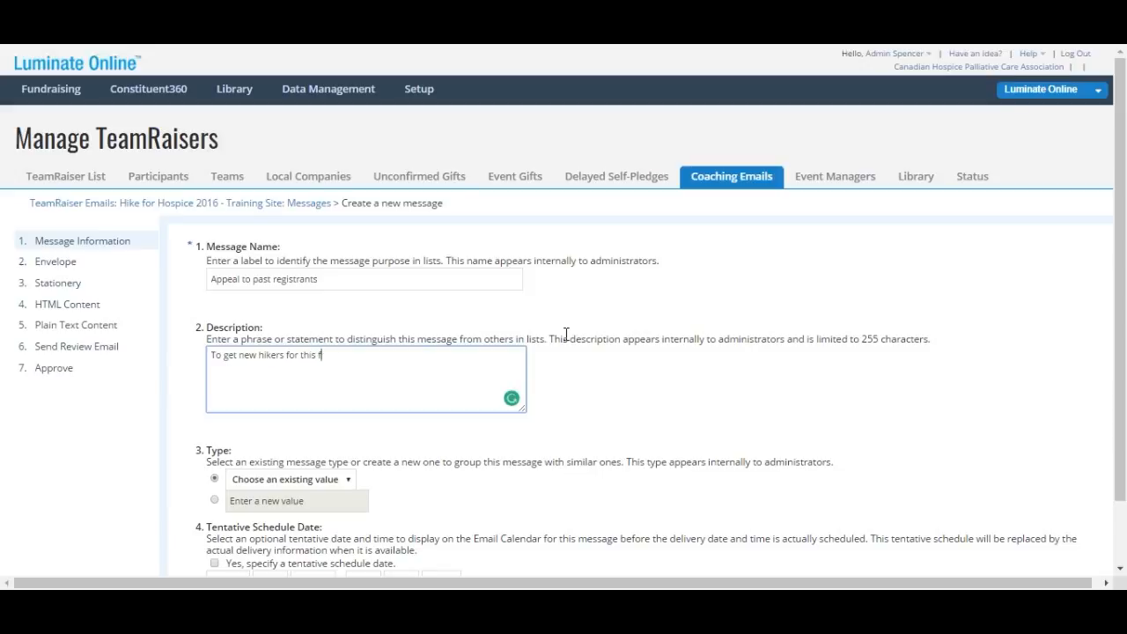
key("BackSpace")
type("year from last year's participants")
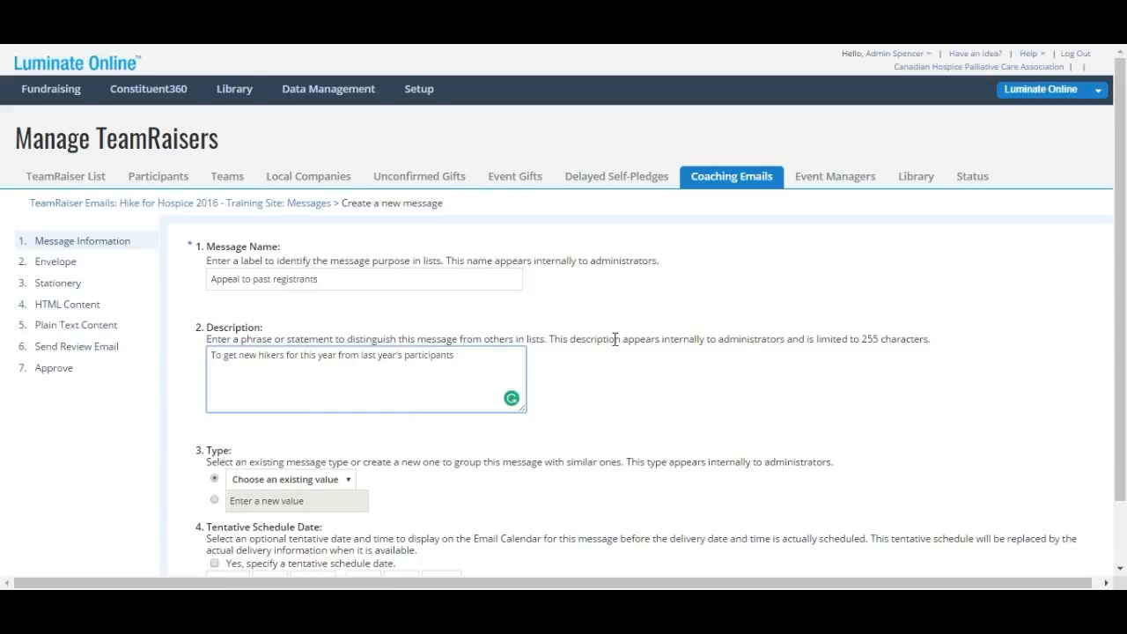
scroll(614, 342, "down", 1)
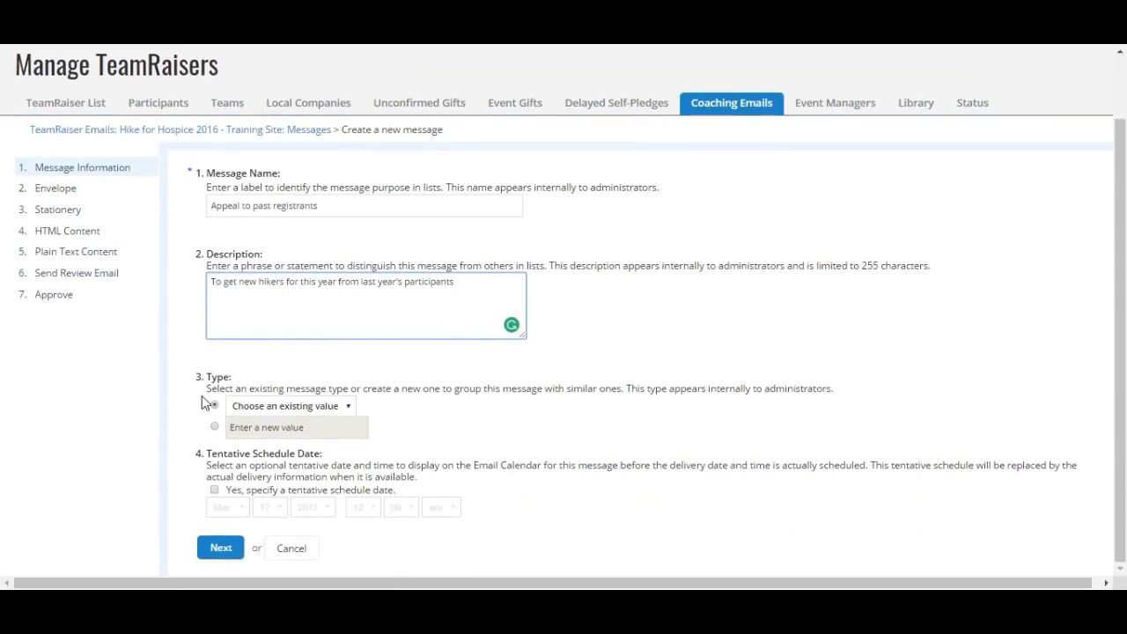
Set the message type to Email Messages and continue to the Envelope step
left_click(349, 408)
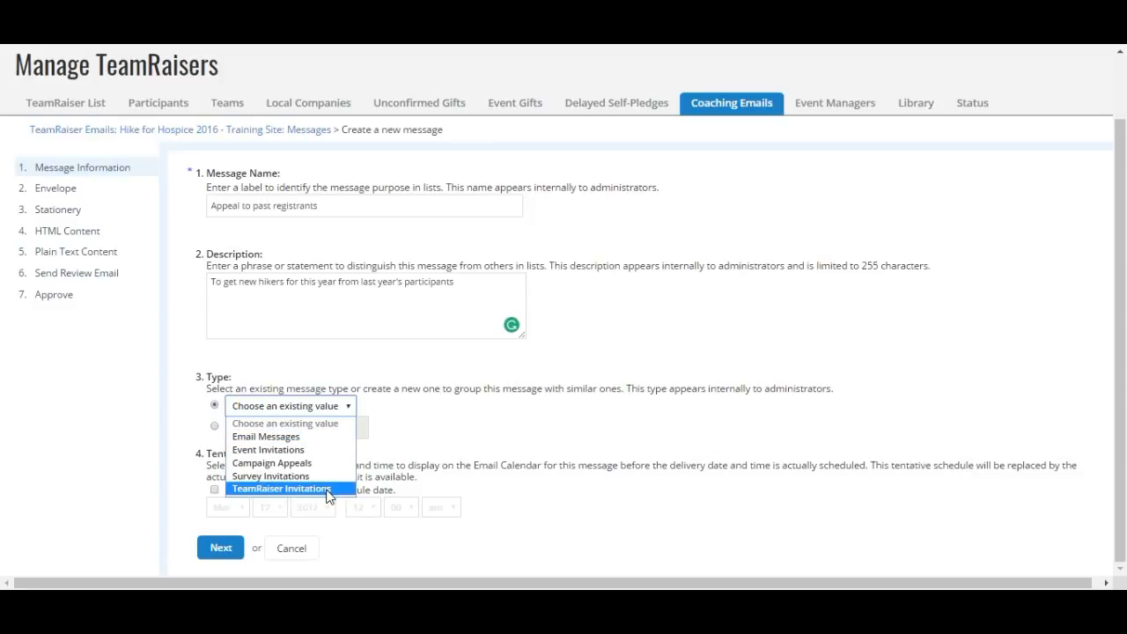
left_click(318, 438)
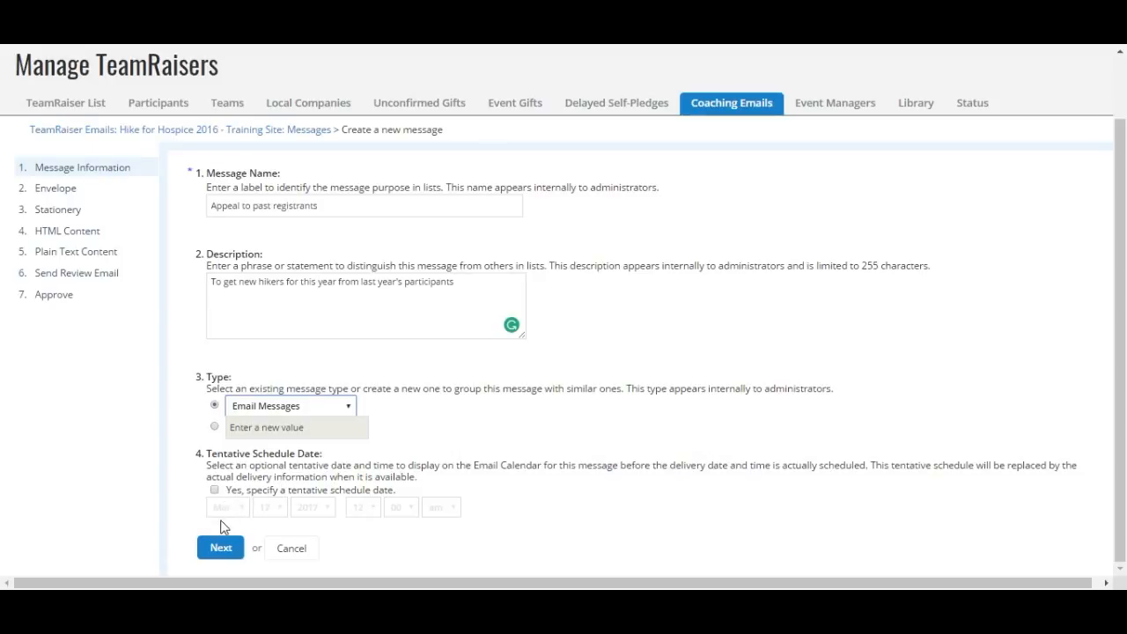
left_click(225, 549)
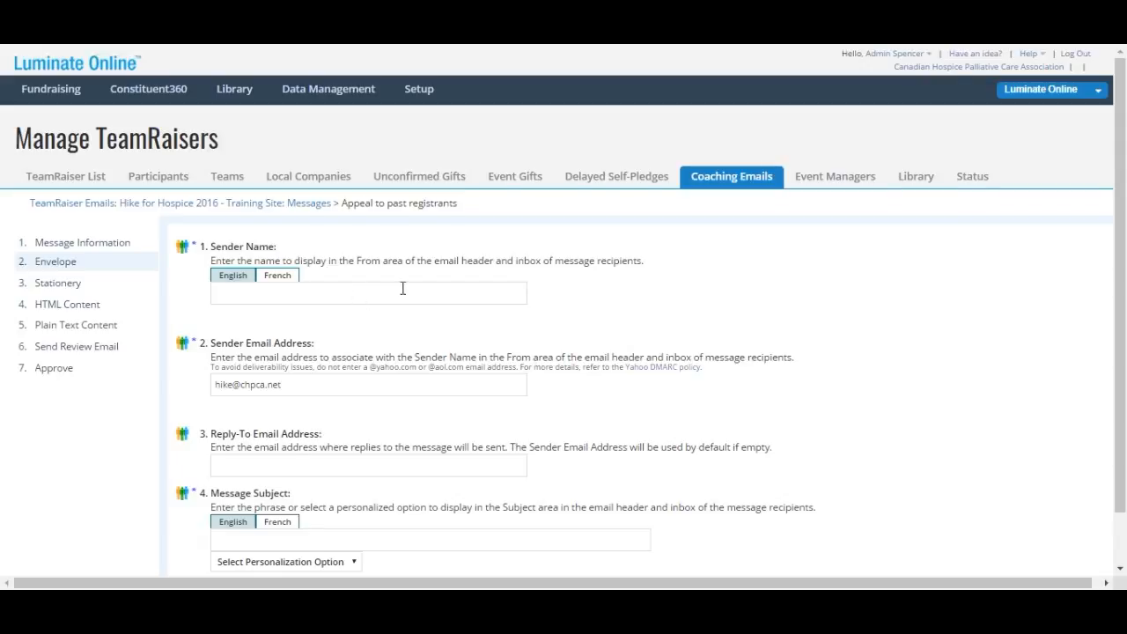
Enter 'Hike for Hospice' as sender name and the sender's own address as Reply-To
scroll(403, 292, "down", 1)
left_click(360, 238)
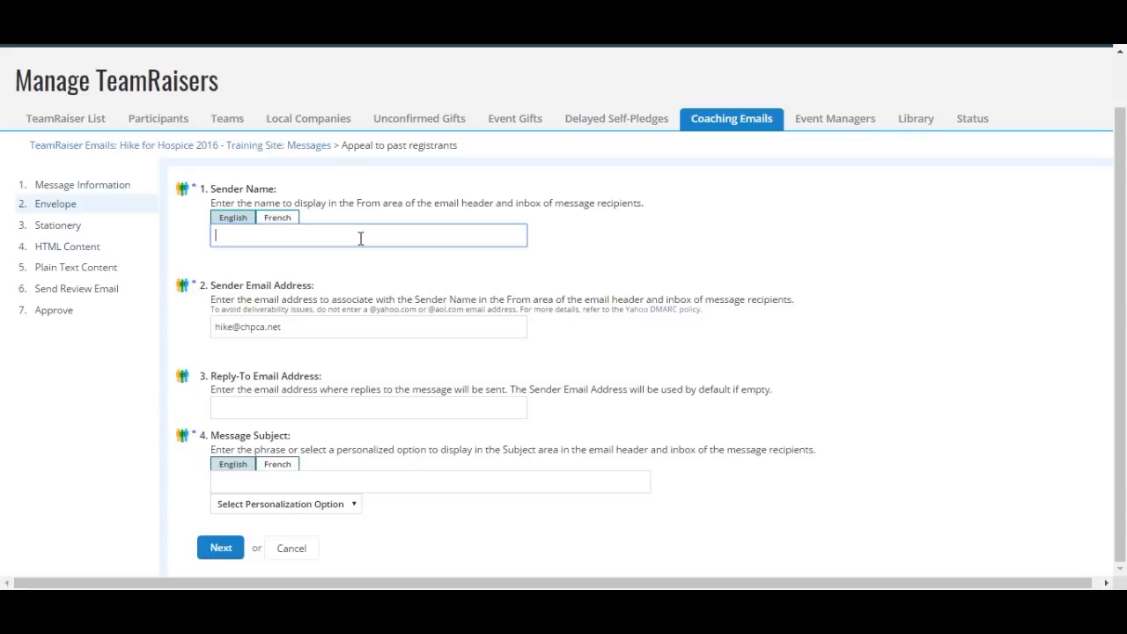
type("Hike for Hospice")
left_click(280, 403)
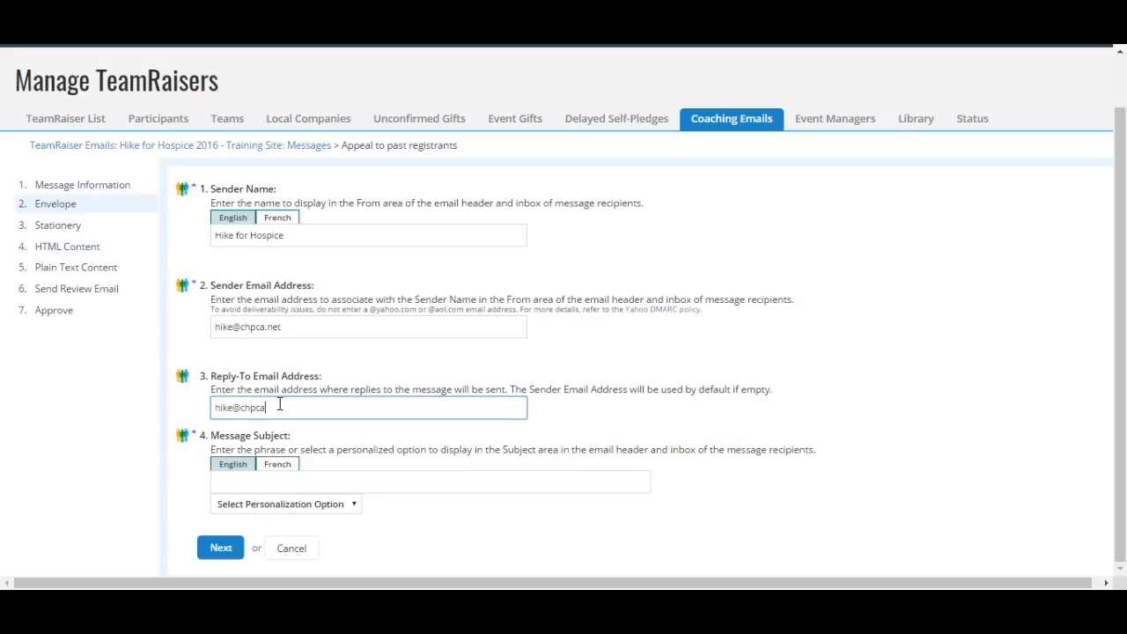
Set the subject to 'Please come back' plus First Name, defaulting to 'Friend', and continue
left_click(306, 485)
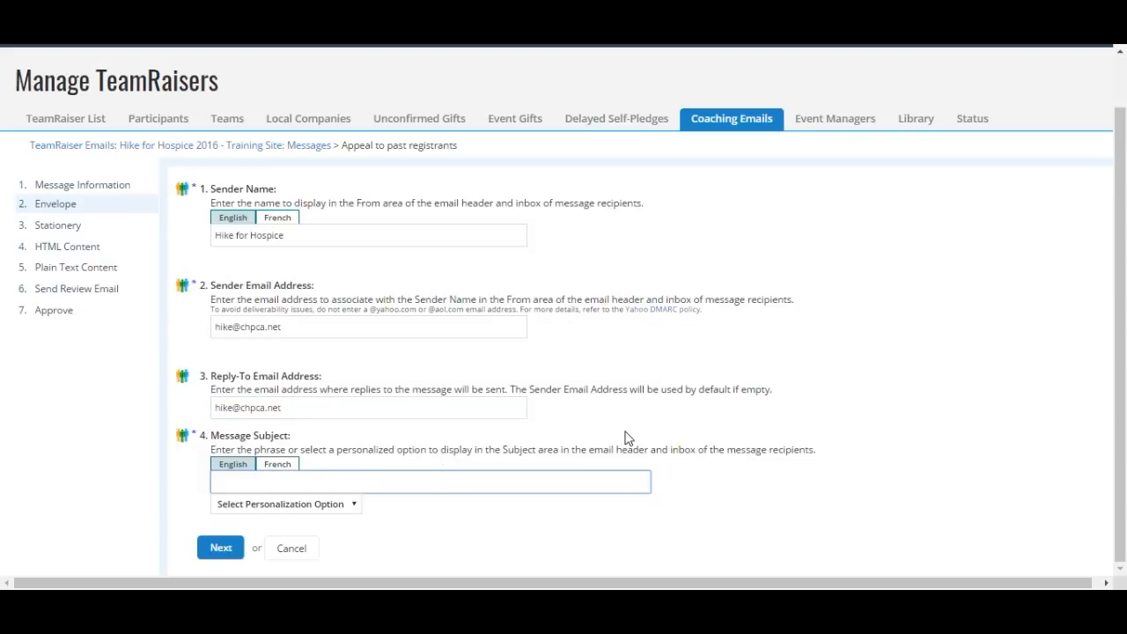
type("Please come back")
left_click(356, 508)
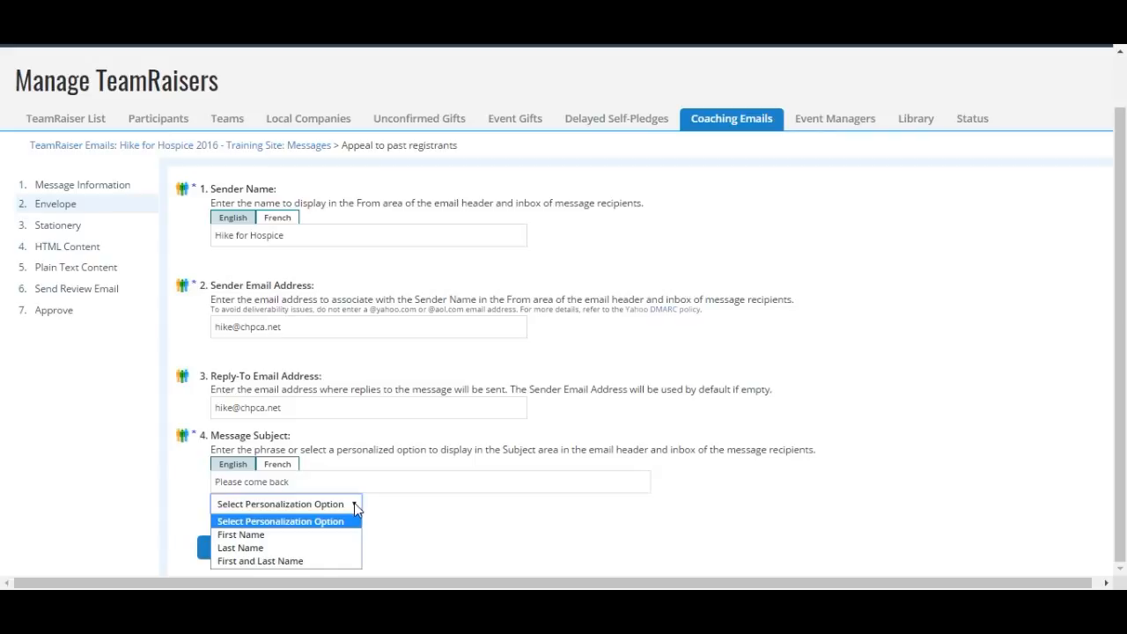
left_click(310, 541)
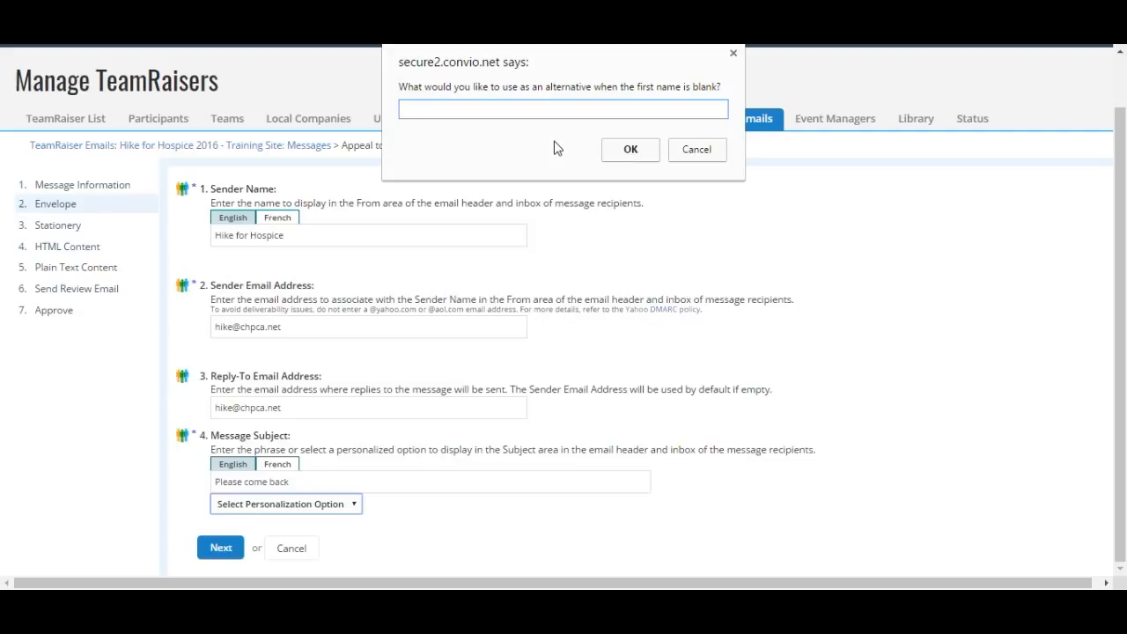
type("Friend")
left_click(644, 156)
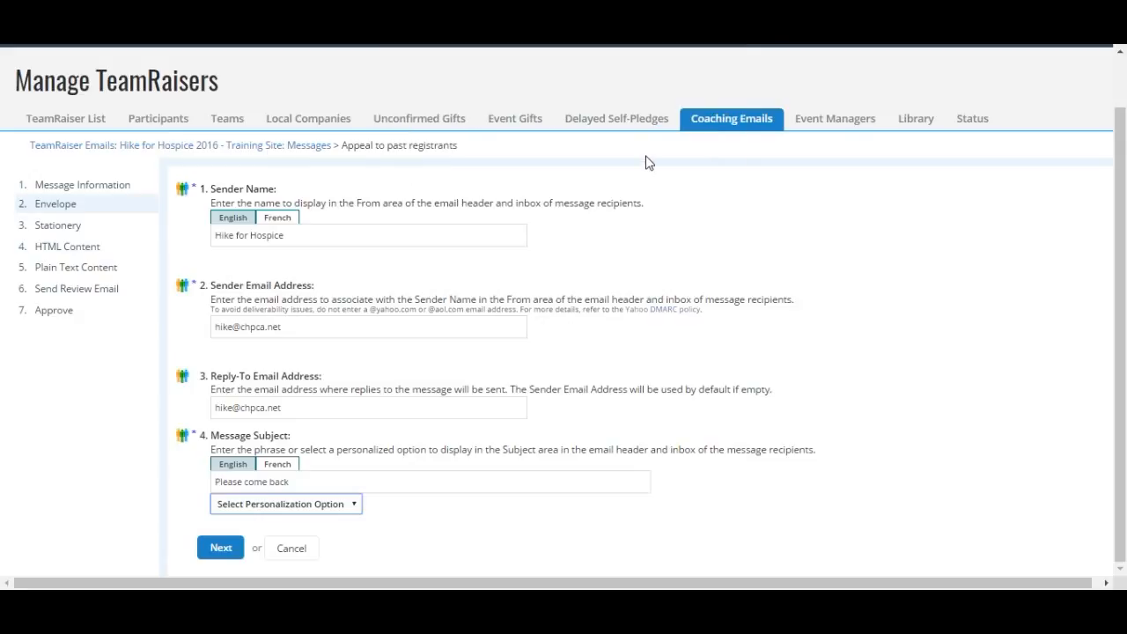
left_click(289, 481)
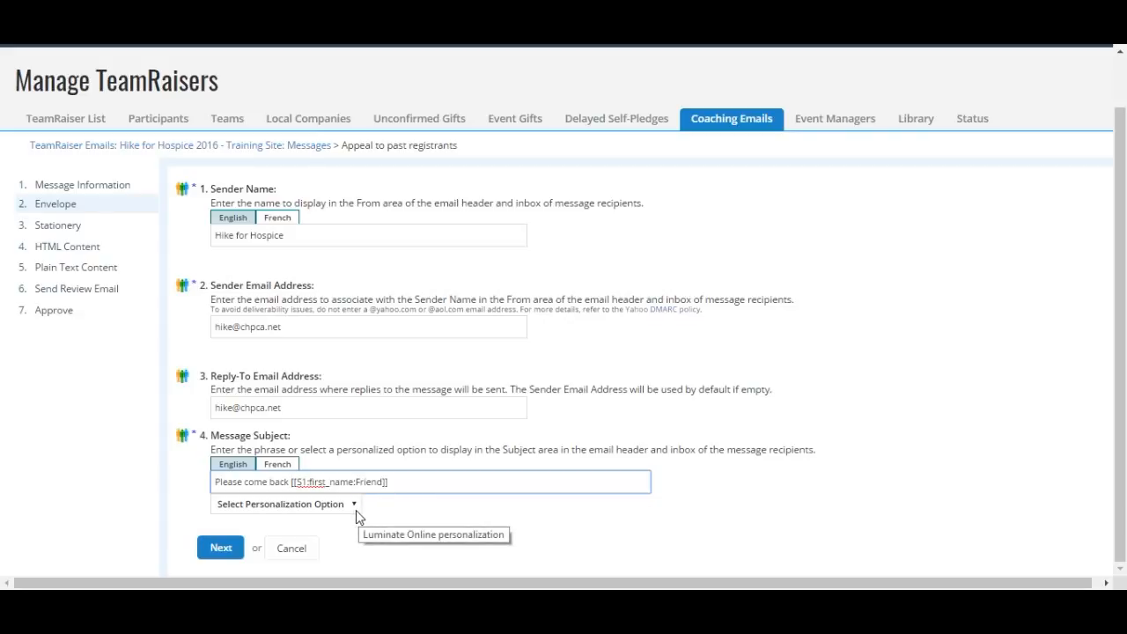
left_click(220, 549)
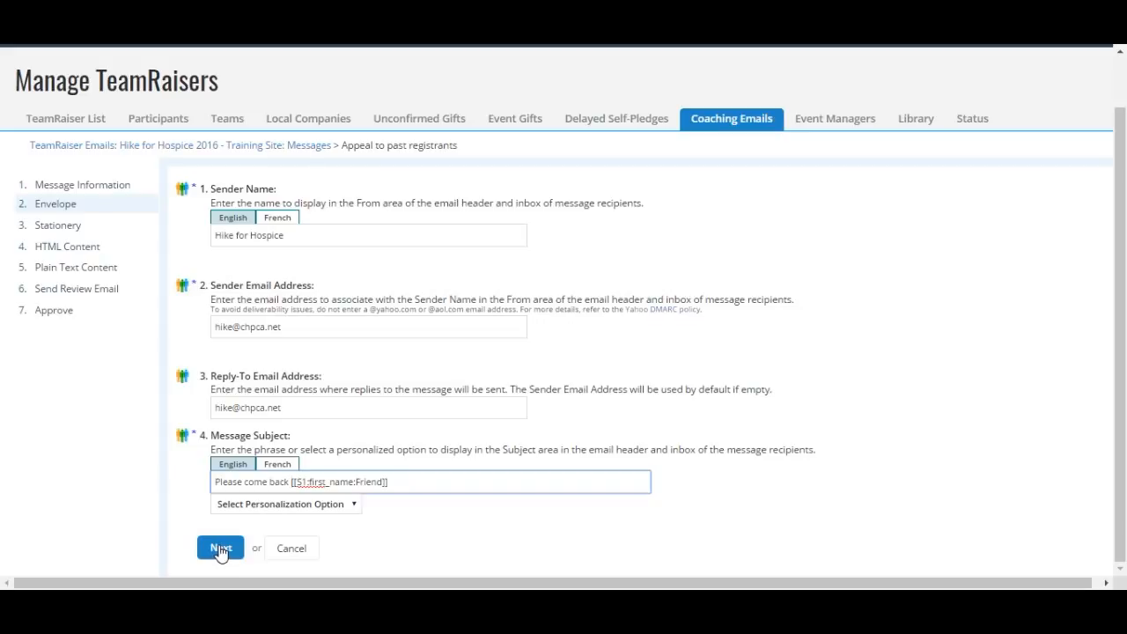
left_click(220, 550)
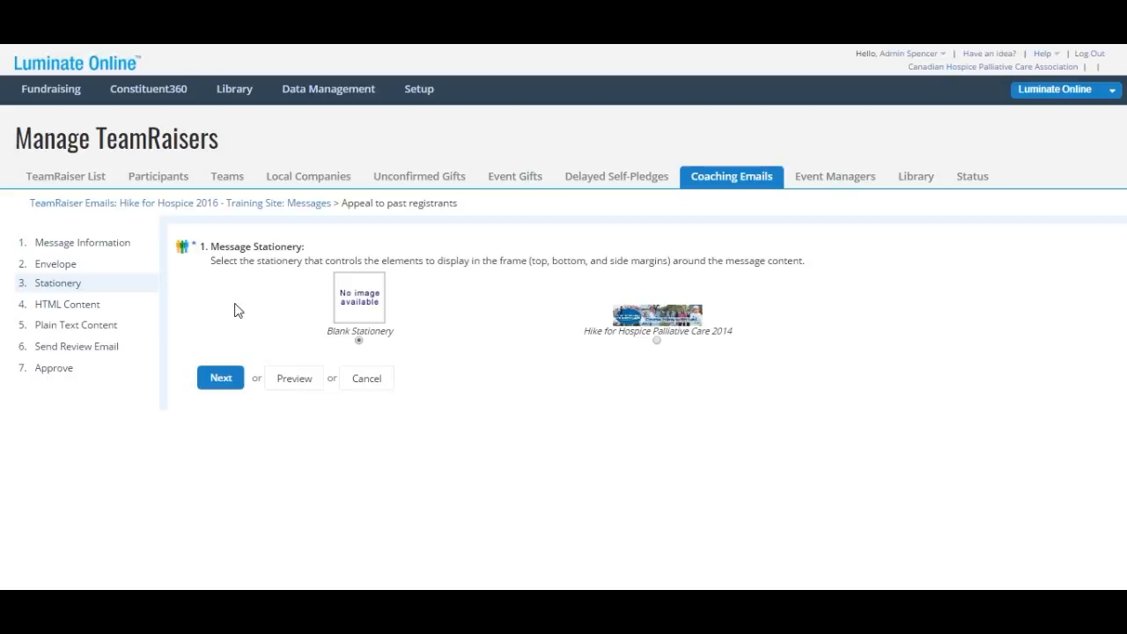
Keep Blank Stationery and proceed to the HTML Content step
left_click(221, 380)
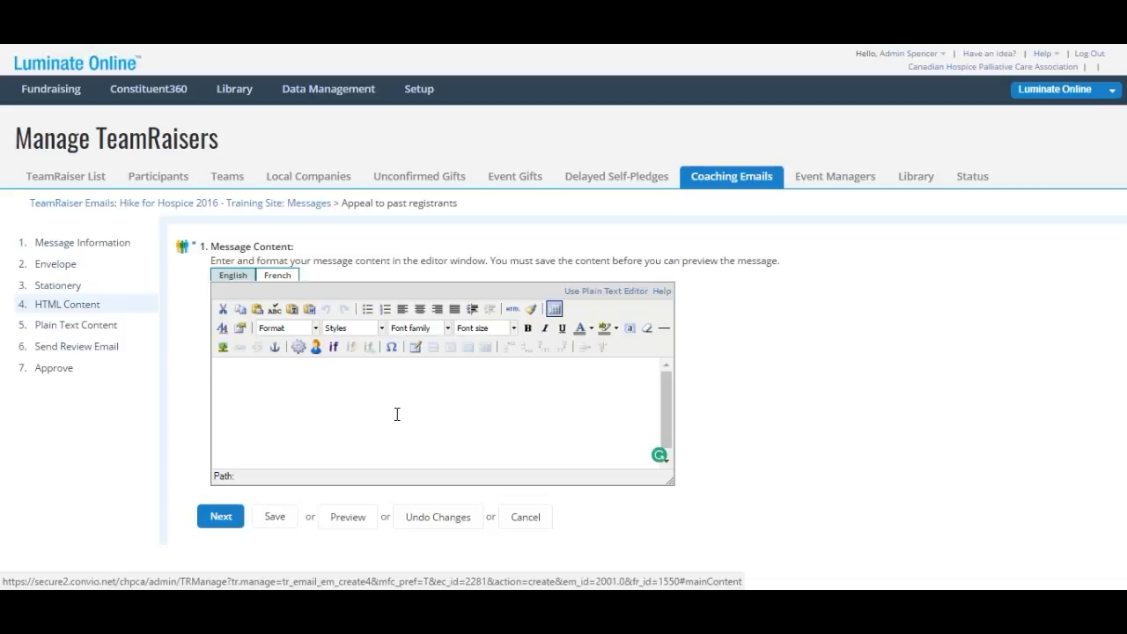
Enter 'This is a test' as the English HTML message body and save it
left_click(394, 385)
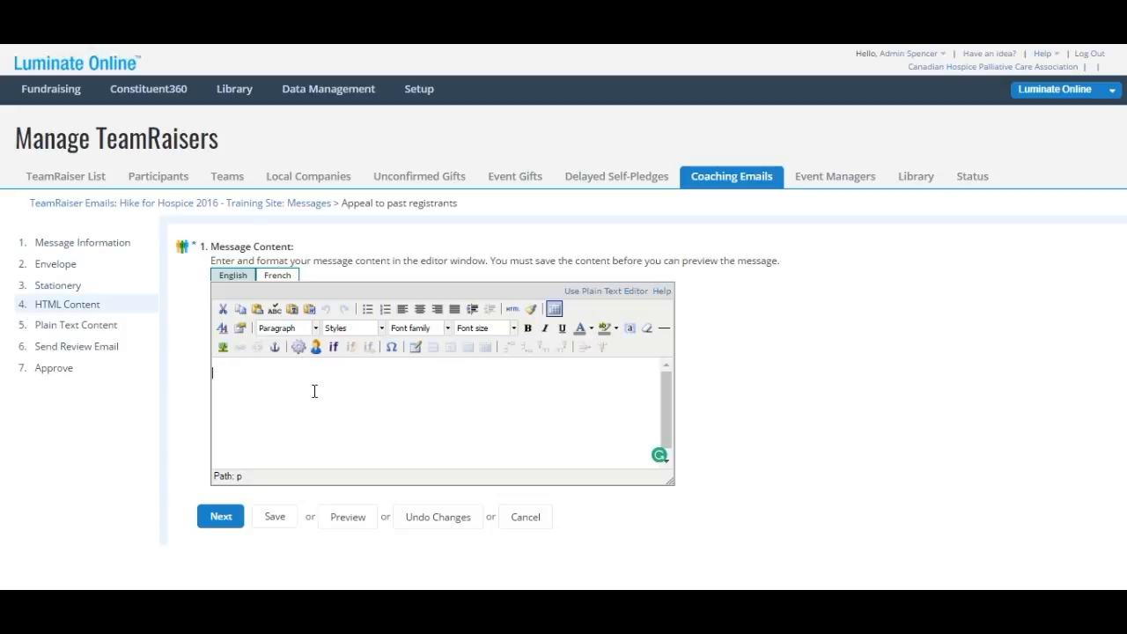
type("This is a test")
left_click(284, 523)
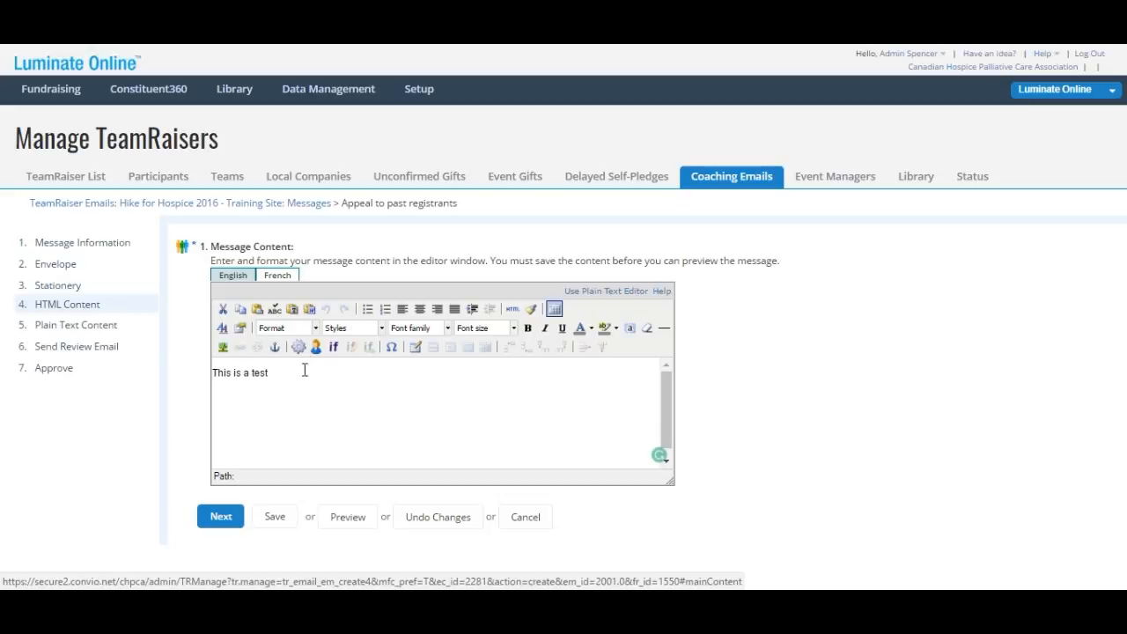
Convert the HTML body to plain text, save it, and advance to Send Review Email
left_click(224, 524)
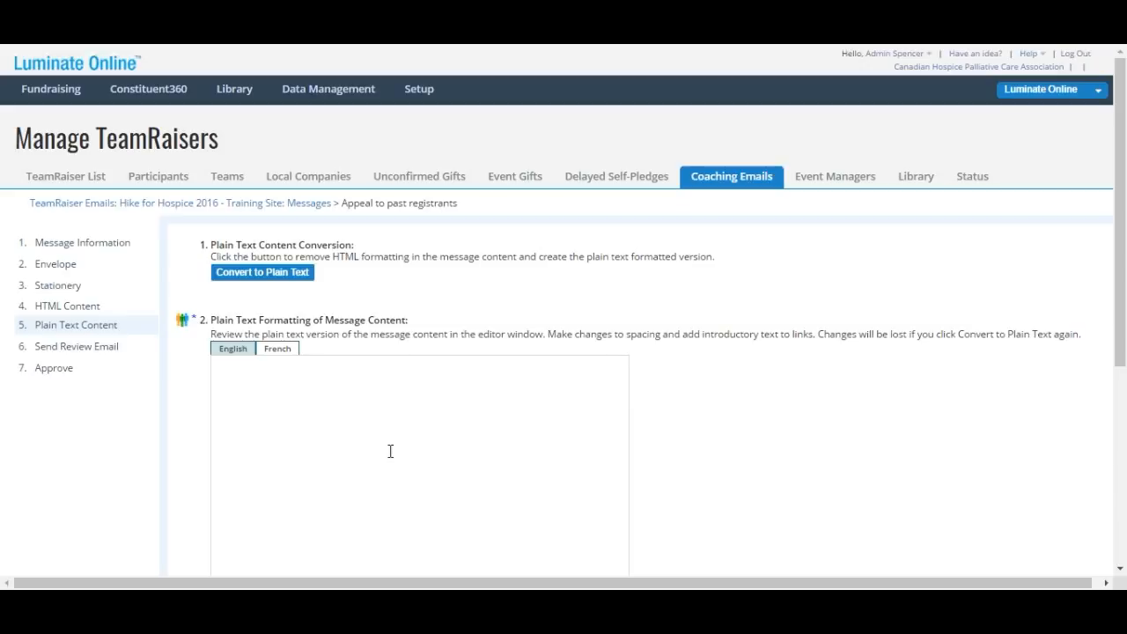
left_click(265, 280)
scroll(316, 290, "down", 1)
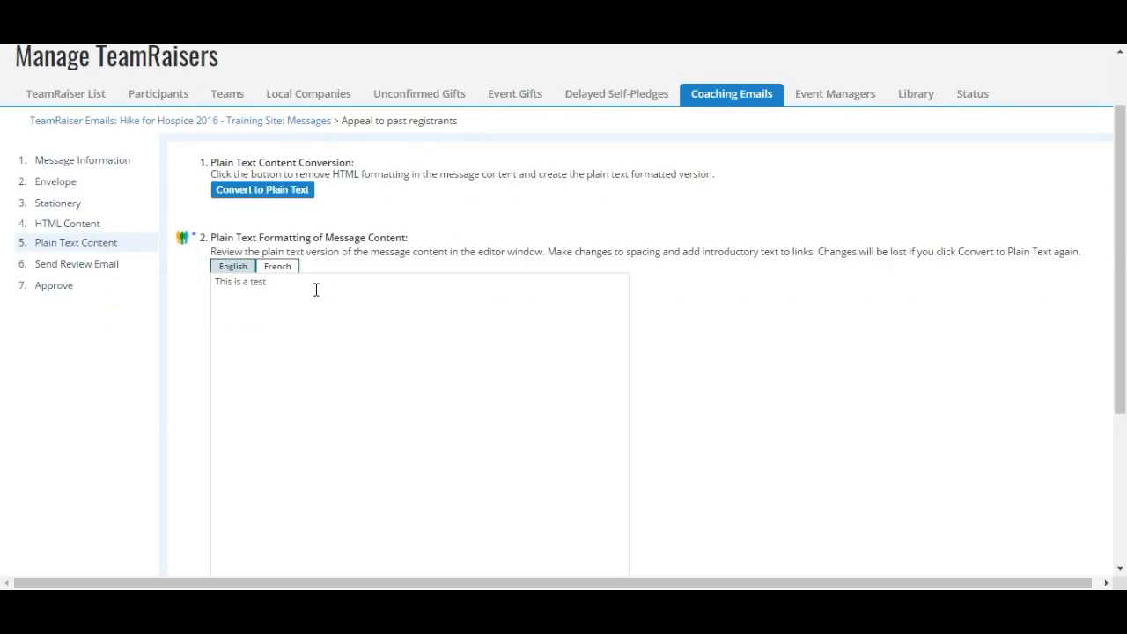
scroll(316, 290, "down", 1)
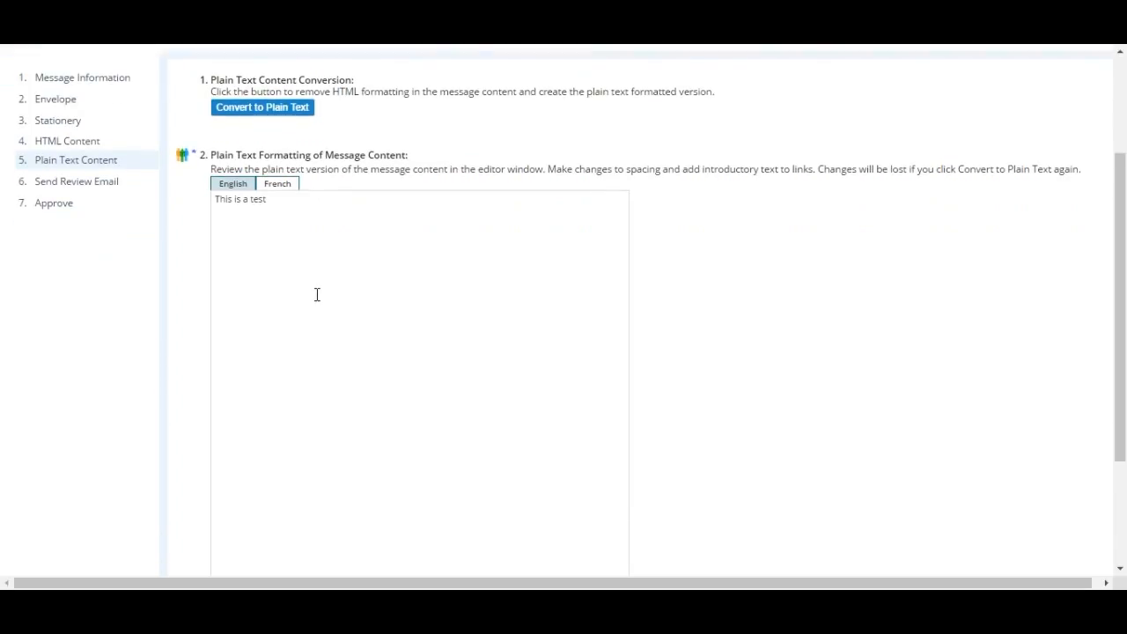
scroll(324, 291, "down", 3)
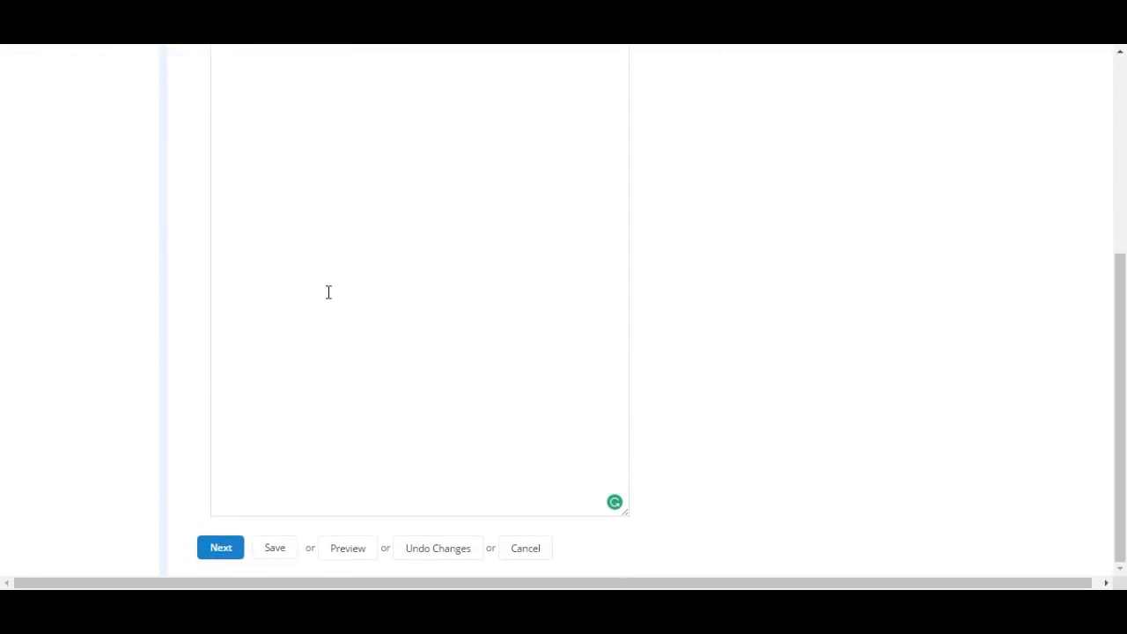
left_click(273, 549)
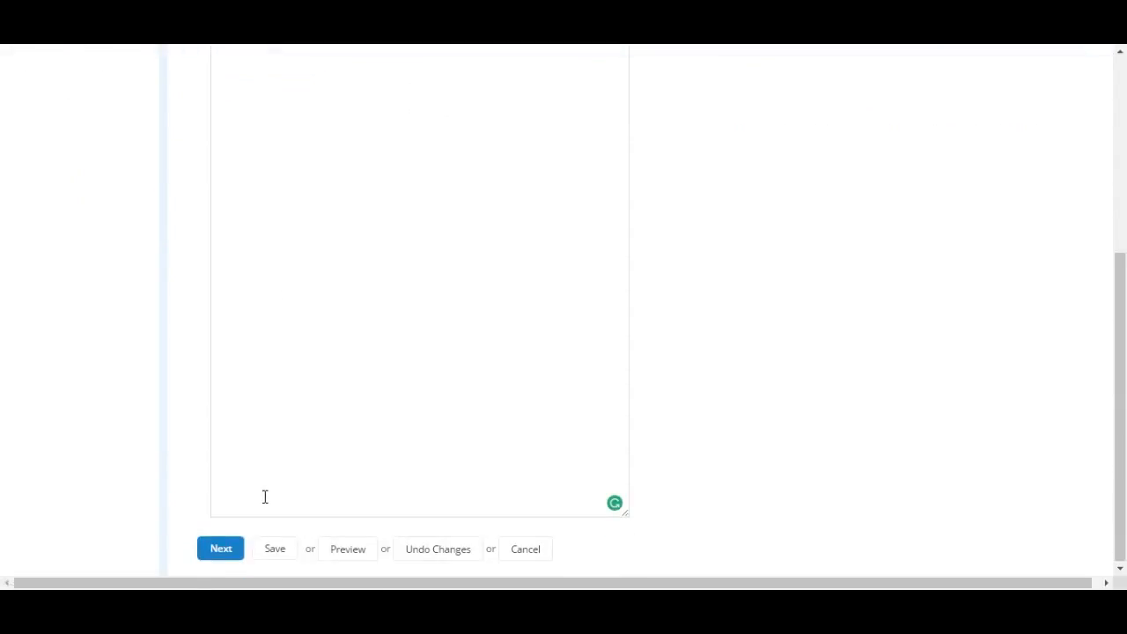
left_click(222, 548)
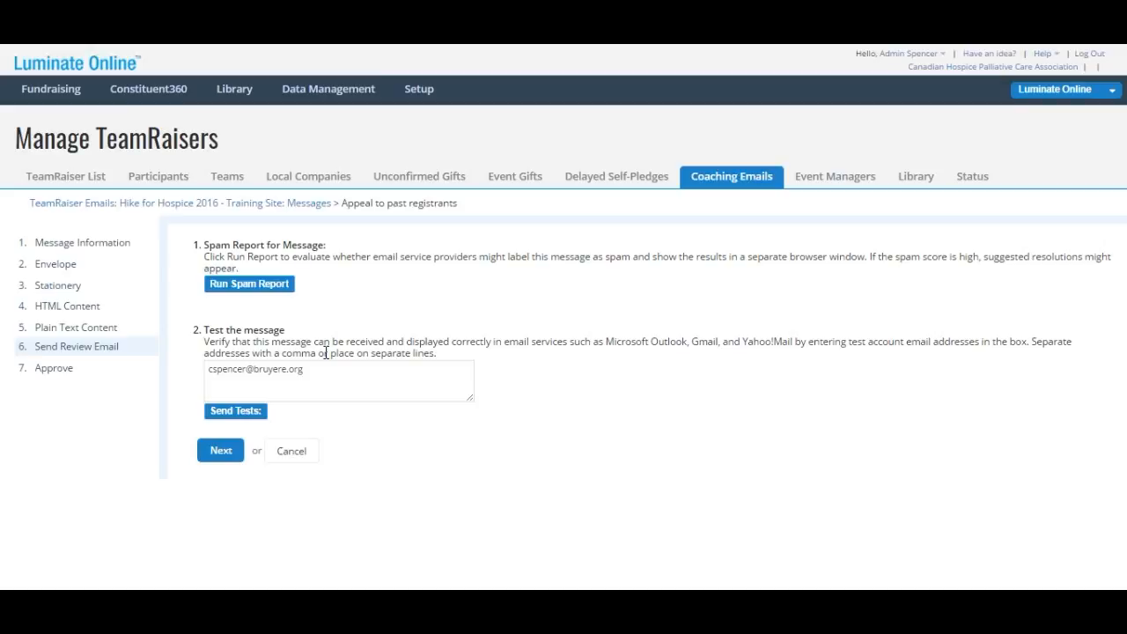
Skip sending review emails and continue to the Approve step
left_click(232, 460)
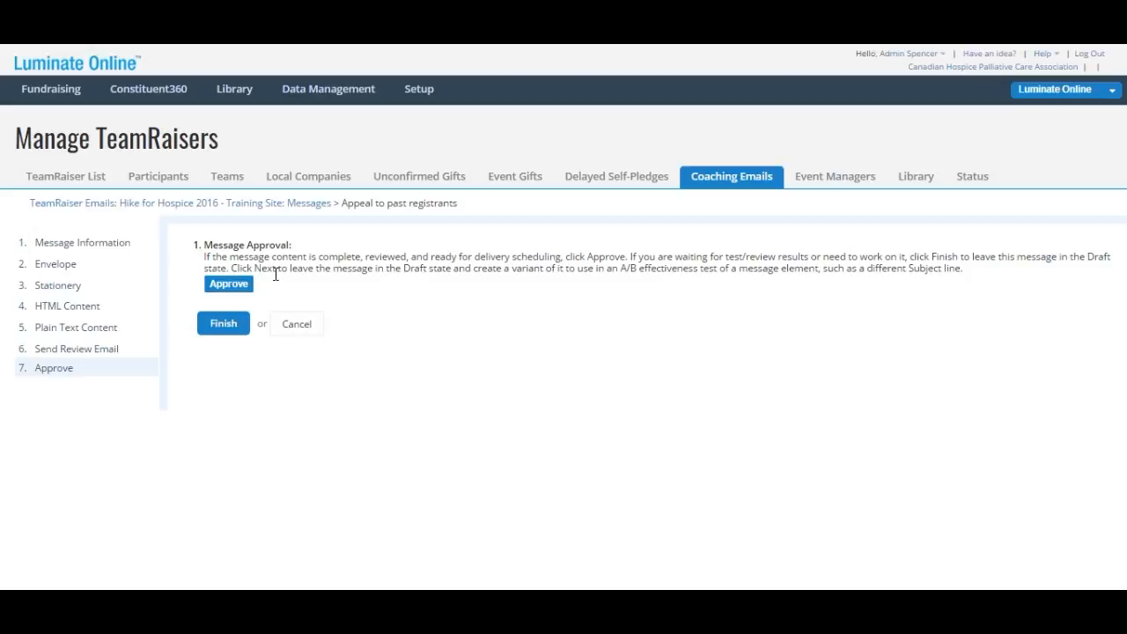
Approve 'Appeal to past registrants' and finish, returning to the Coaching Emails list
left_click(236, 287)
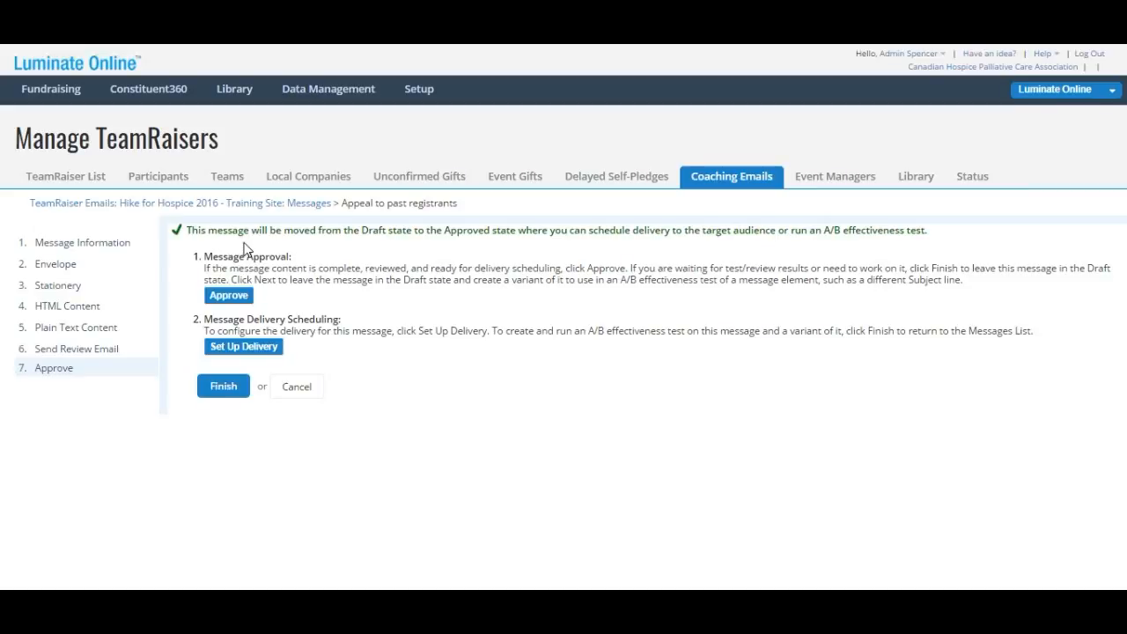
mouse_move(255, 242)
left_click(223, 395)
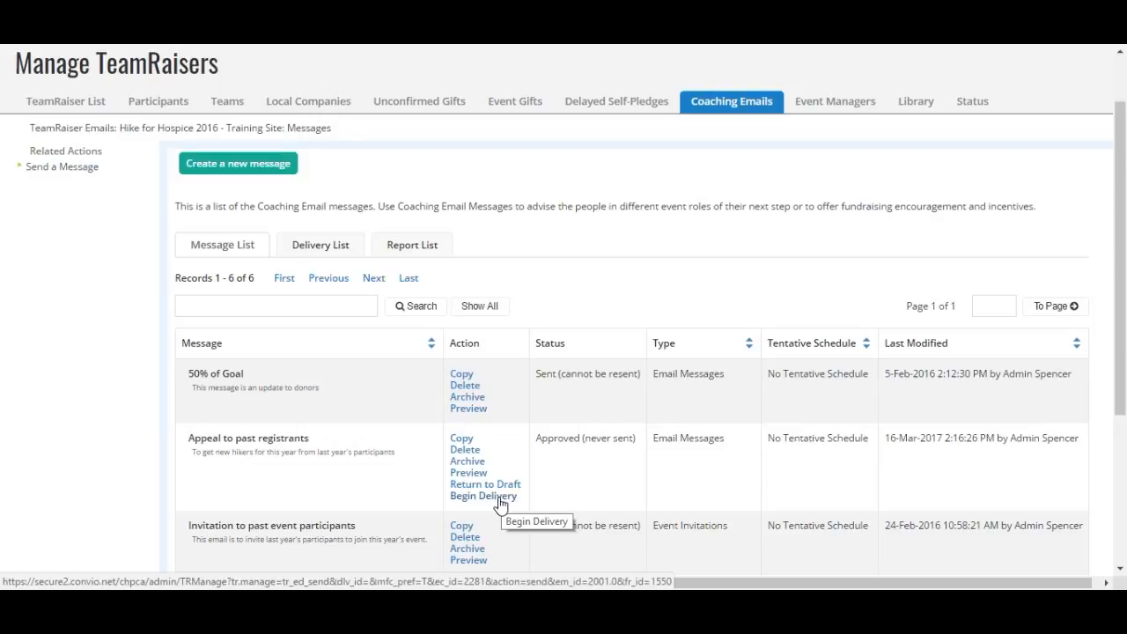
Begin delivery of the approved 'Appeal to past registrants' coaching email
left_click(499, 505)
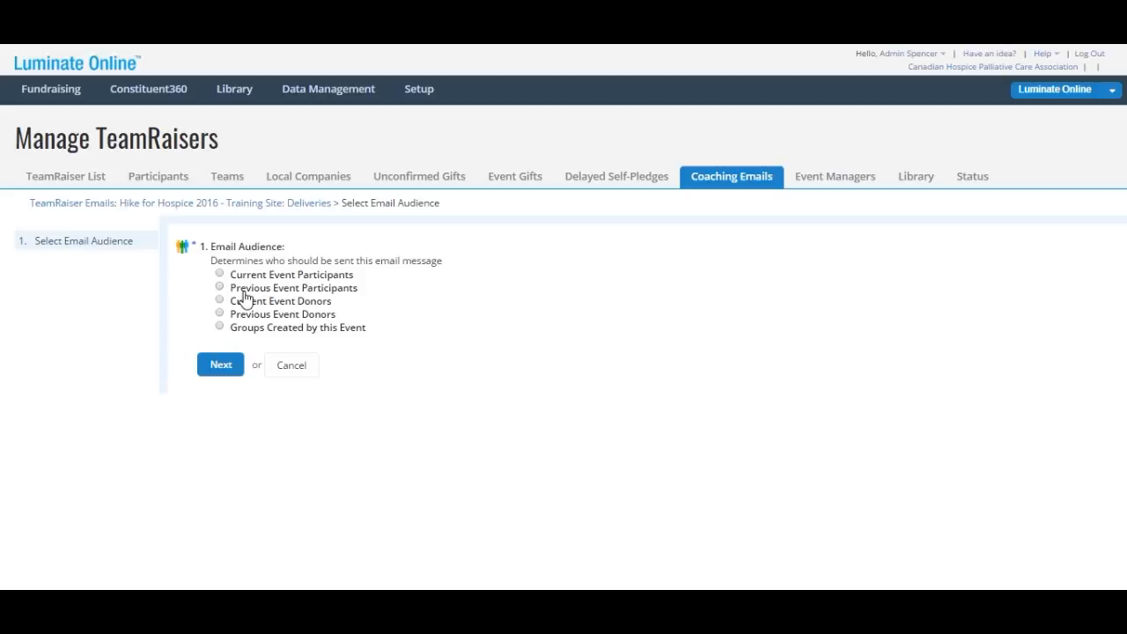
Choose Previous Event Participants as the email audience and continue
left_click(219, 288)
left_click(224, 368)
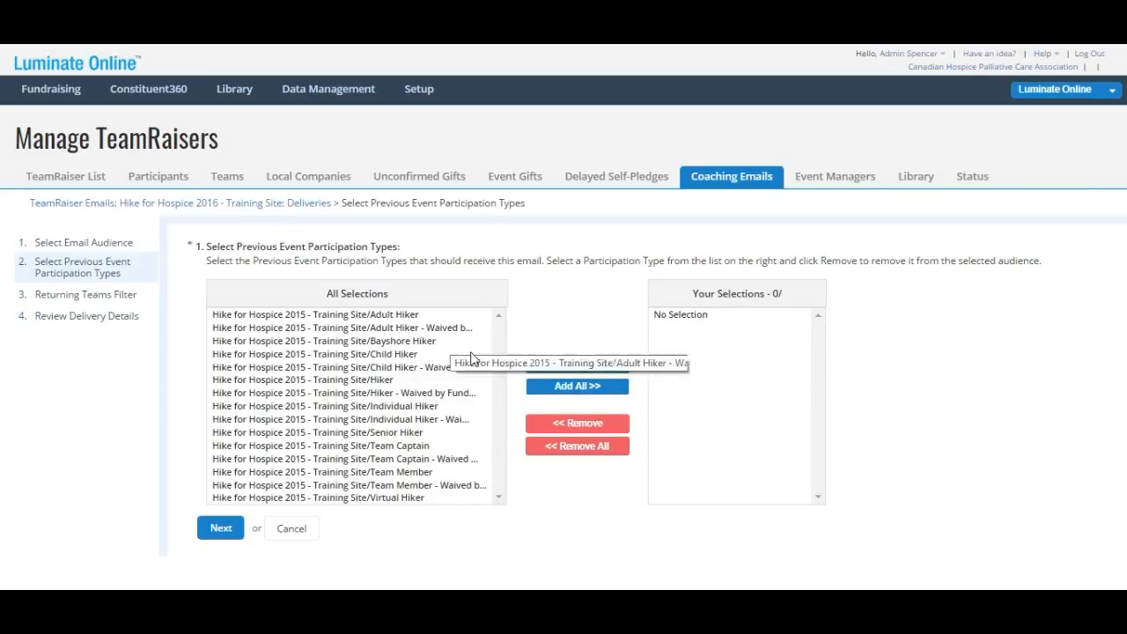
Add all 2015 participation types, then remove Child Hiker and the waived Child Hiker type
left_click(555, 394)
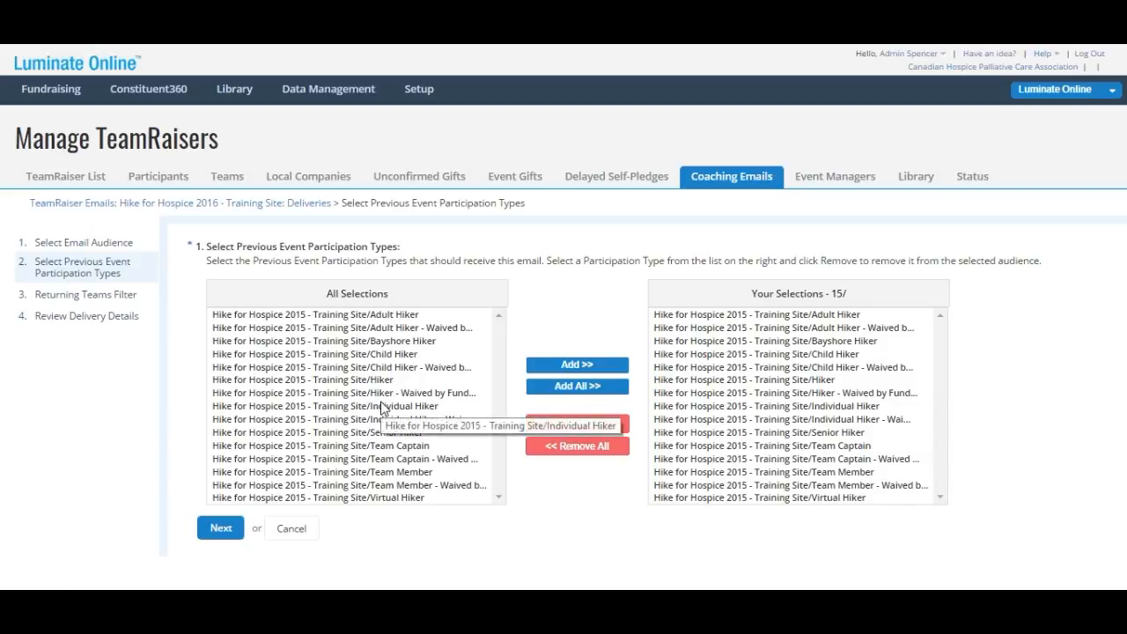
left_click(770, 354)
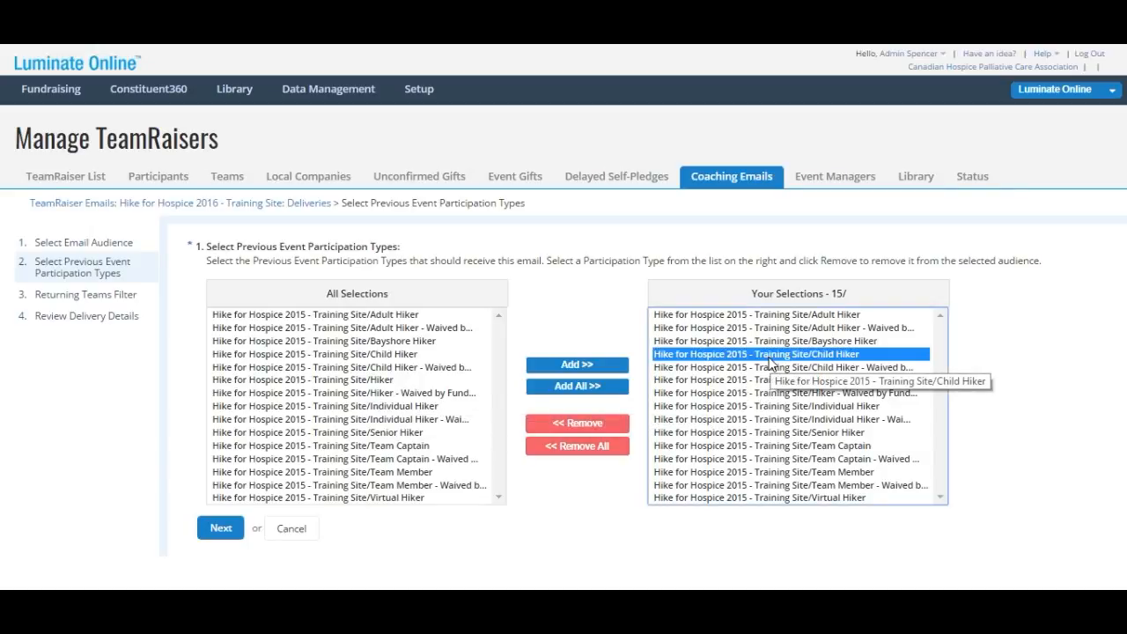
left_click(589, 424)
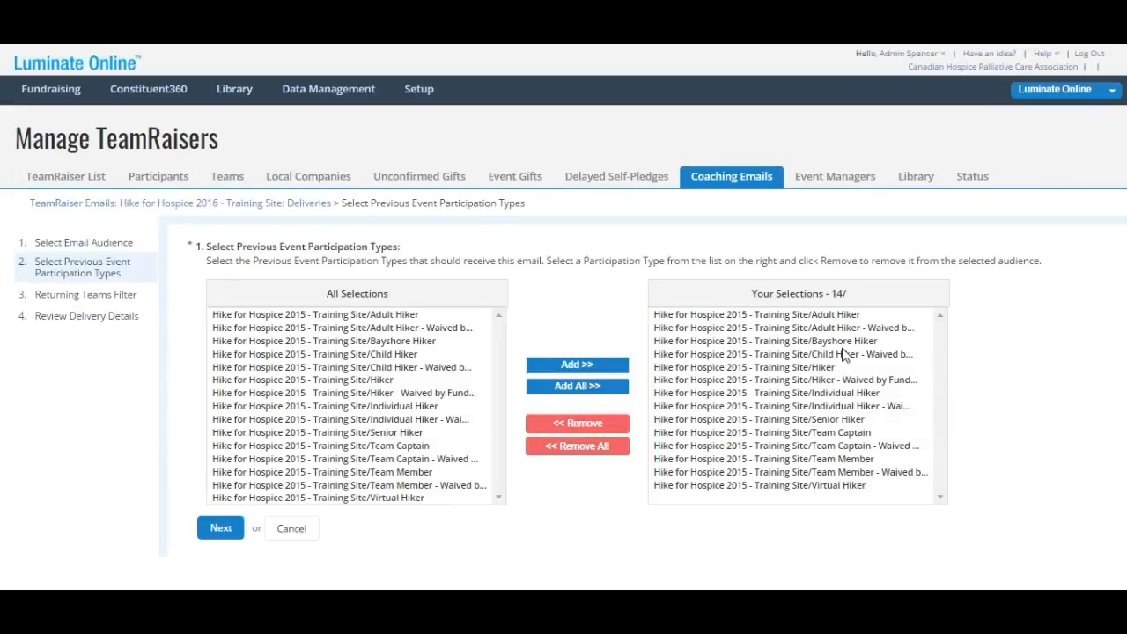
left_click(841, 356)
left_click(603, 432)
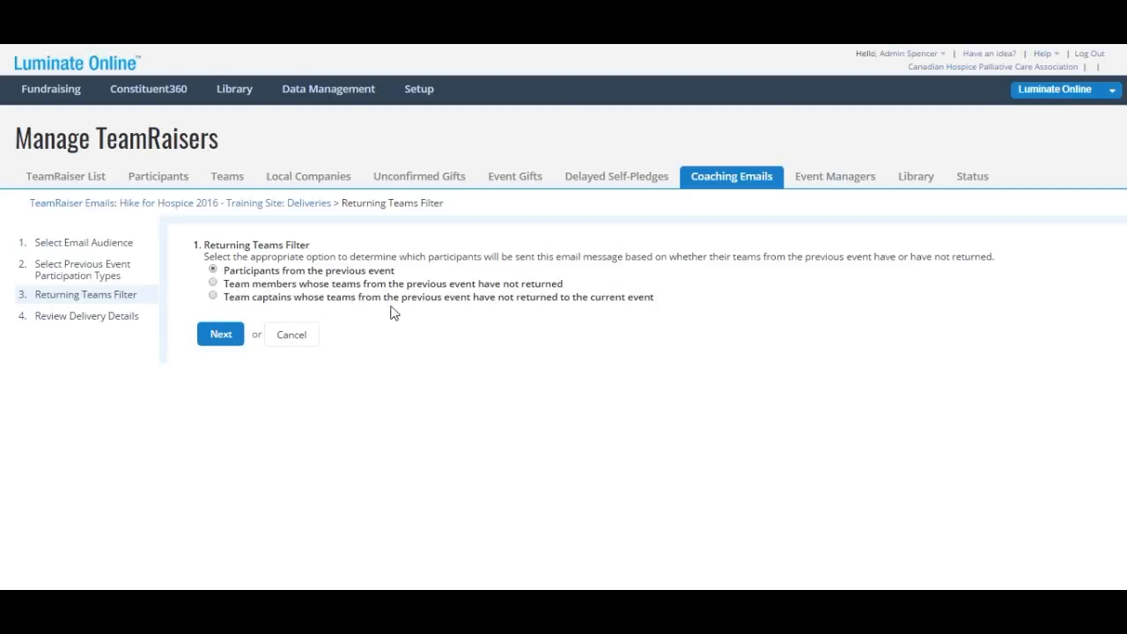
left_click(221, 342)
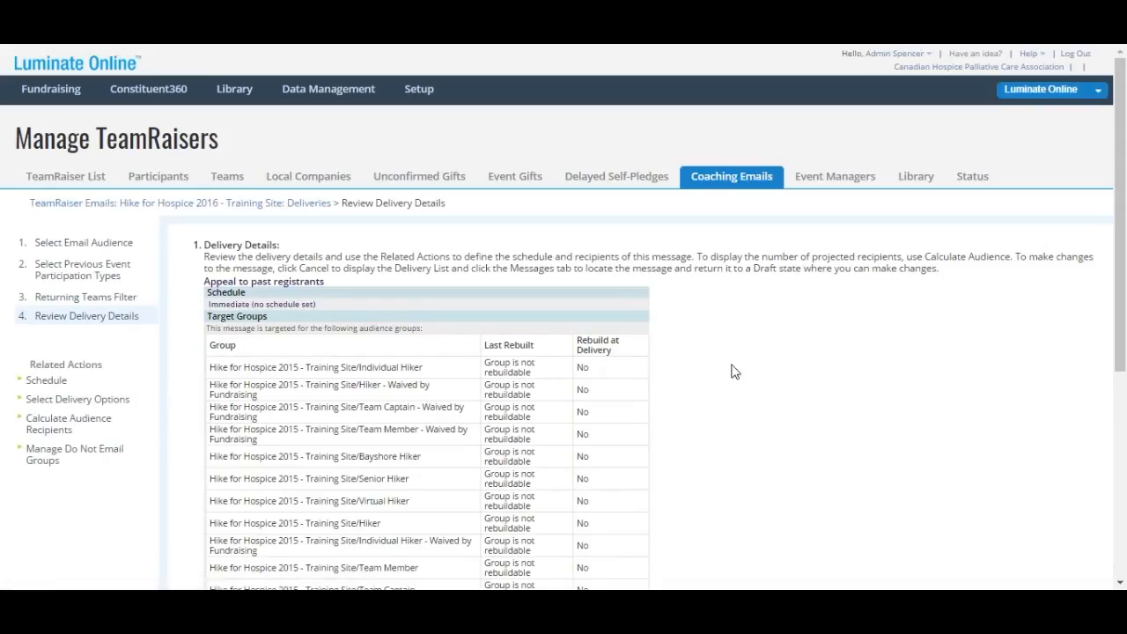
scroll(766, 366, "down", 1)
scroll(960, 292, "down", 1)
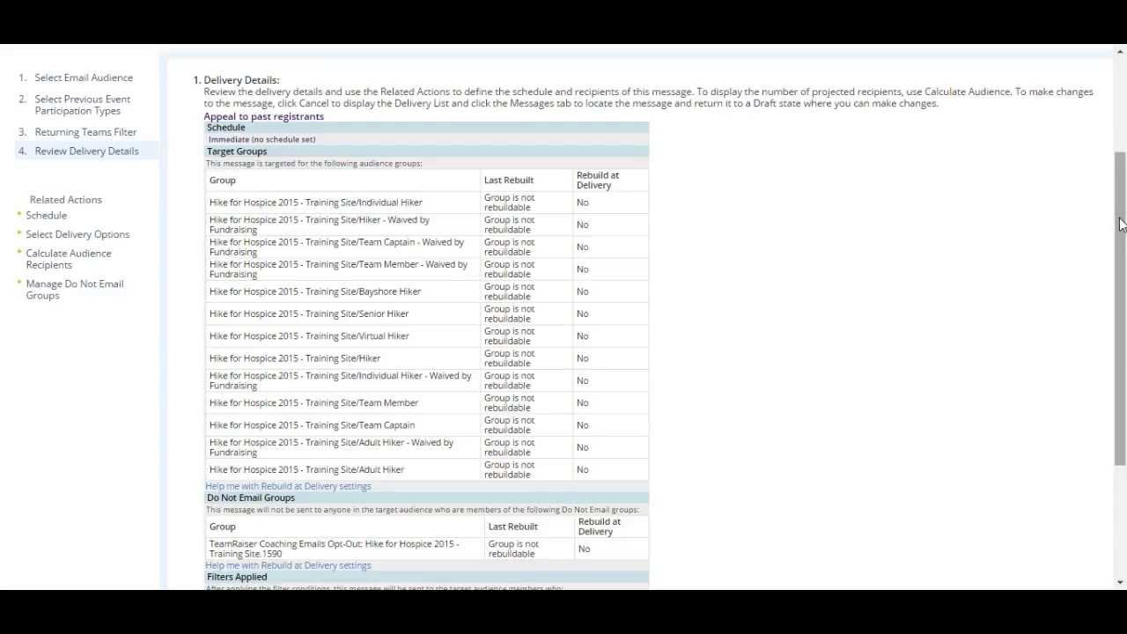
left_click_drag(1122, 225, 1081, 231)
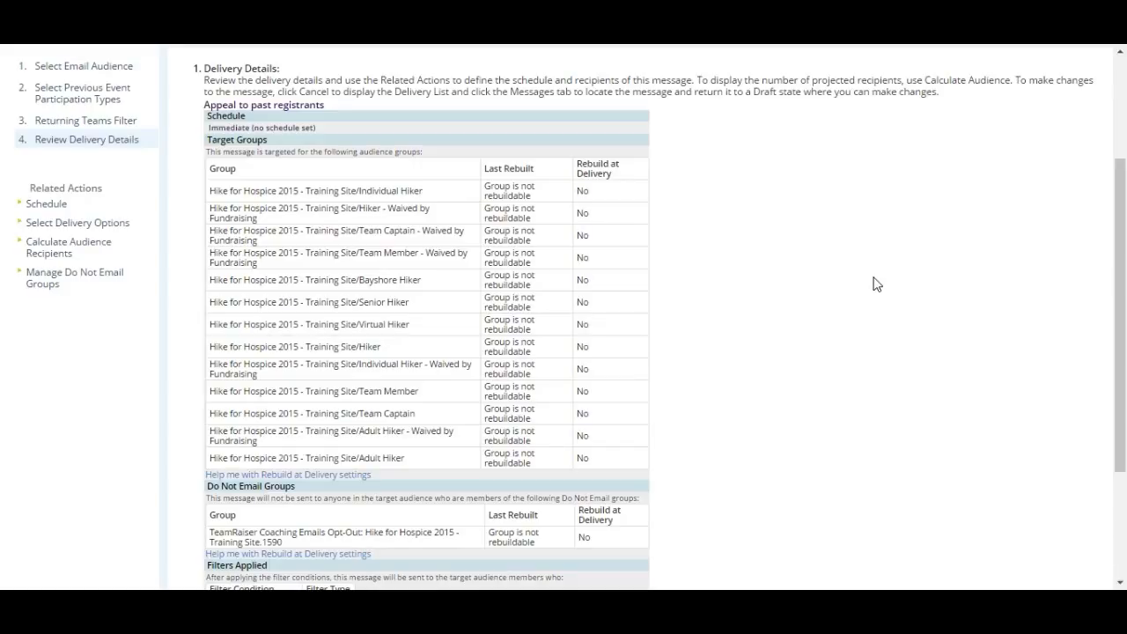
scroll(860, 287, "down", 3)
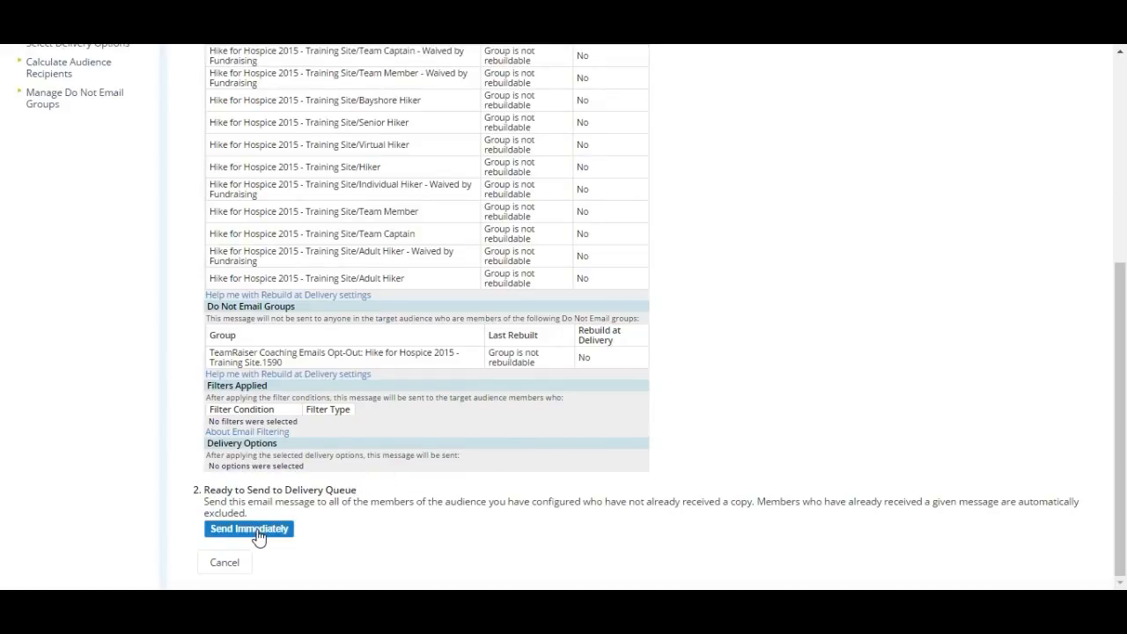
scroll(424, 515, "up", 3)
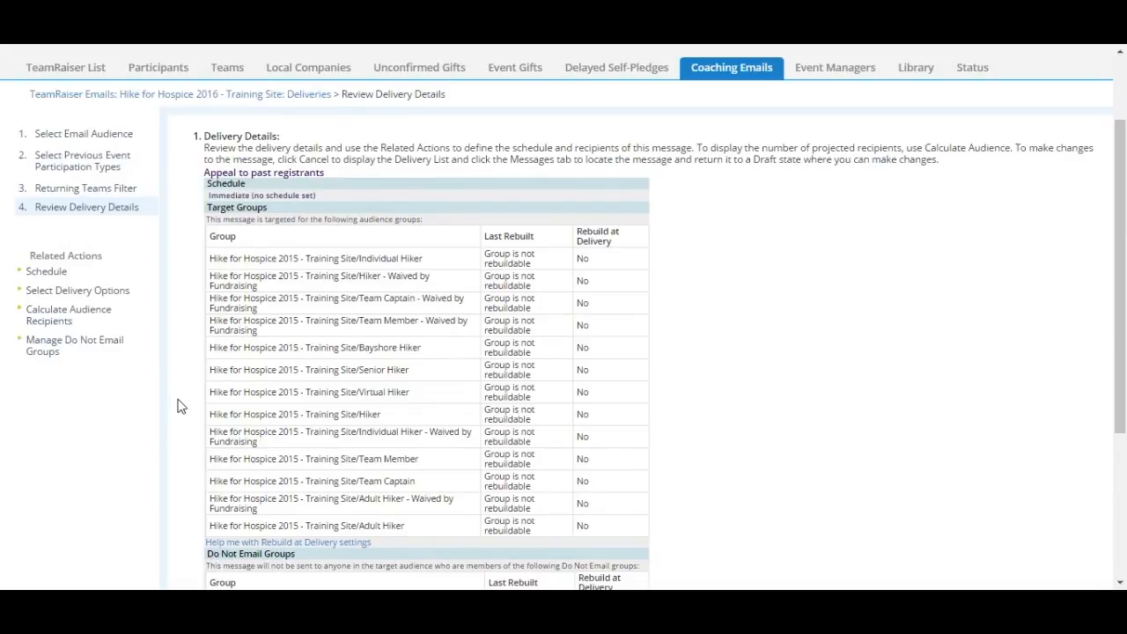
left_click(46, 273)
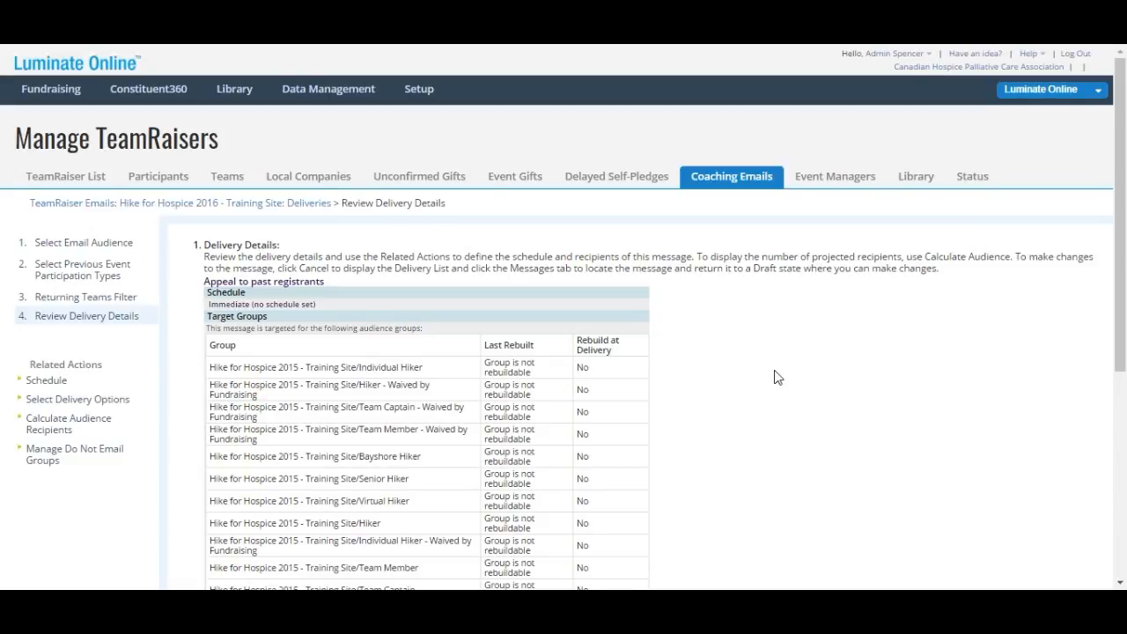
Mark every Hike for Hospice 2016 Training Site group as do-not-email via Current Event Participants
left_click(118, 459)
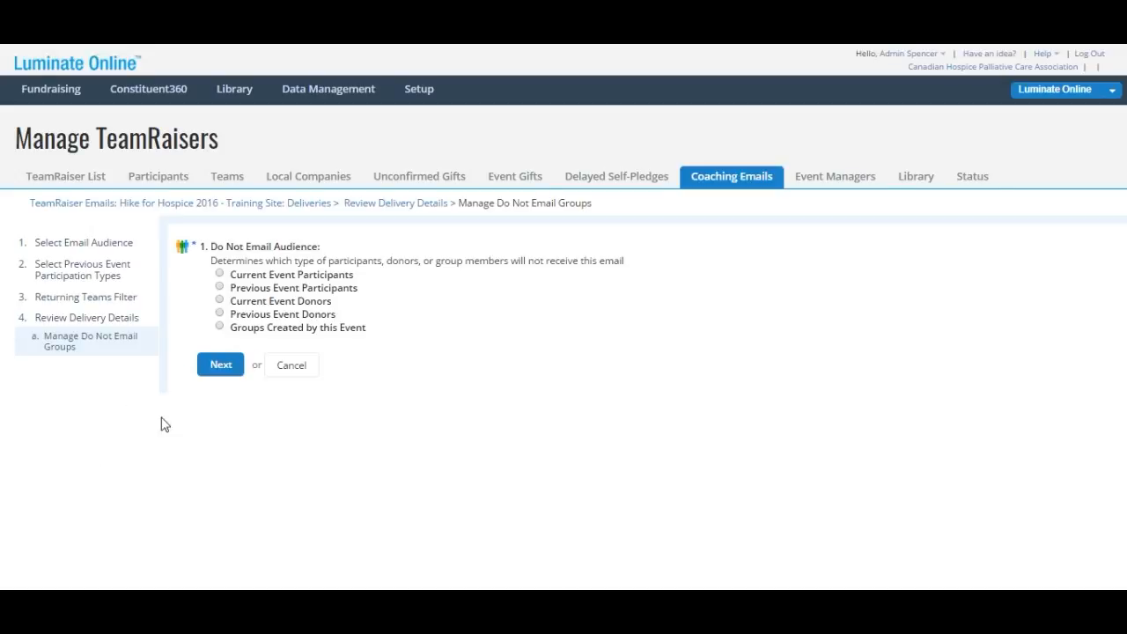
left_click(280, 278)
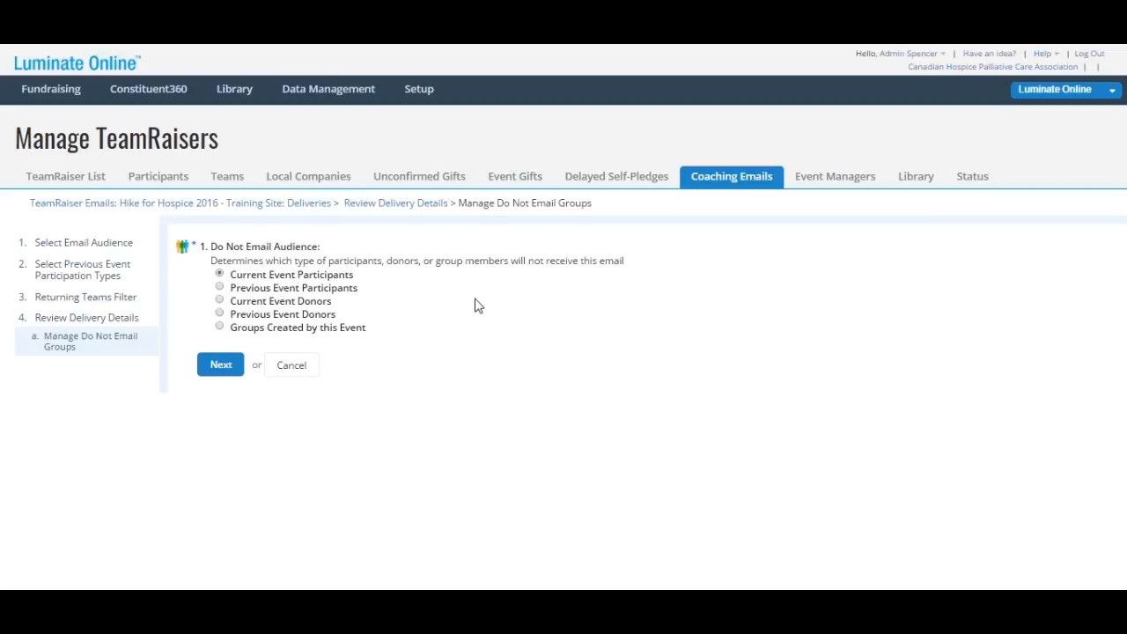
left_click(219, 376)
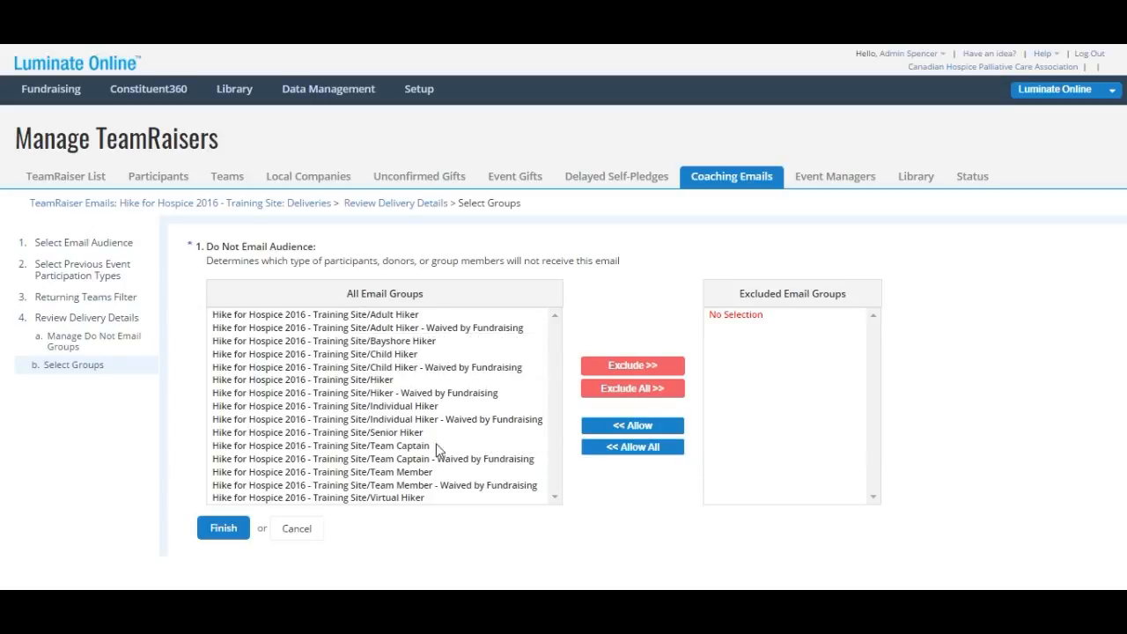
left_click(628, 394)
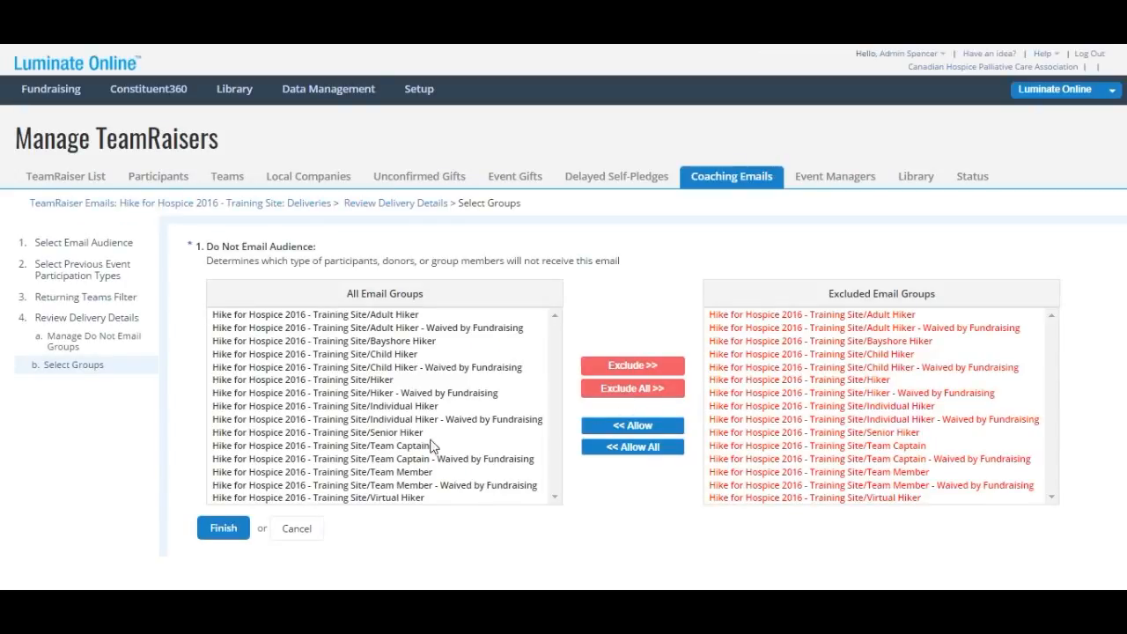
left_click(223, 532)
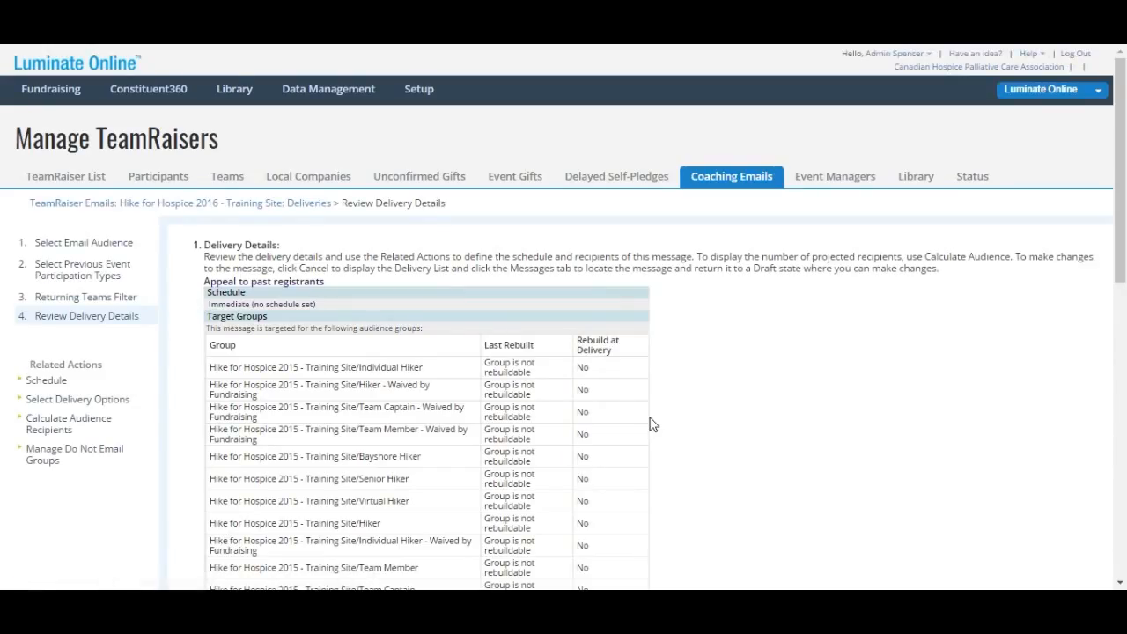
scroll(651, 424, "down", 2)
scroll(656, 425, "down", 3)
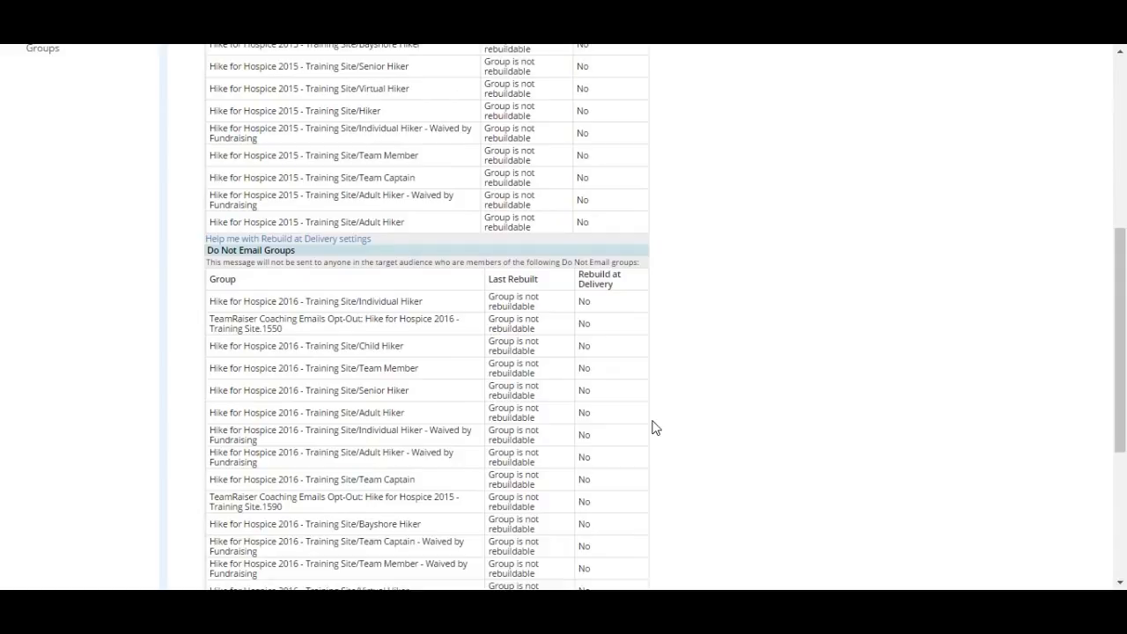
scroll(654, 429, "down", 2)
scroll(655, 429, "up", 5)
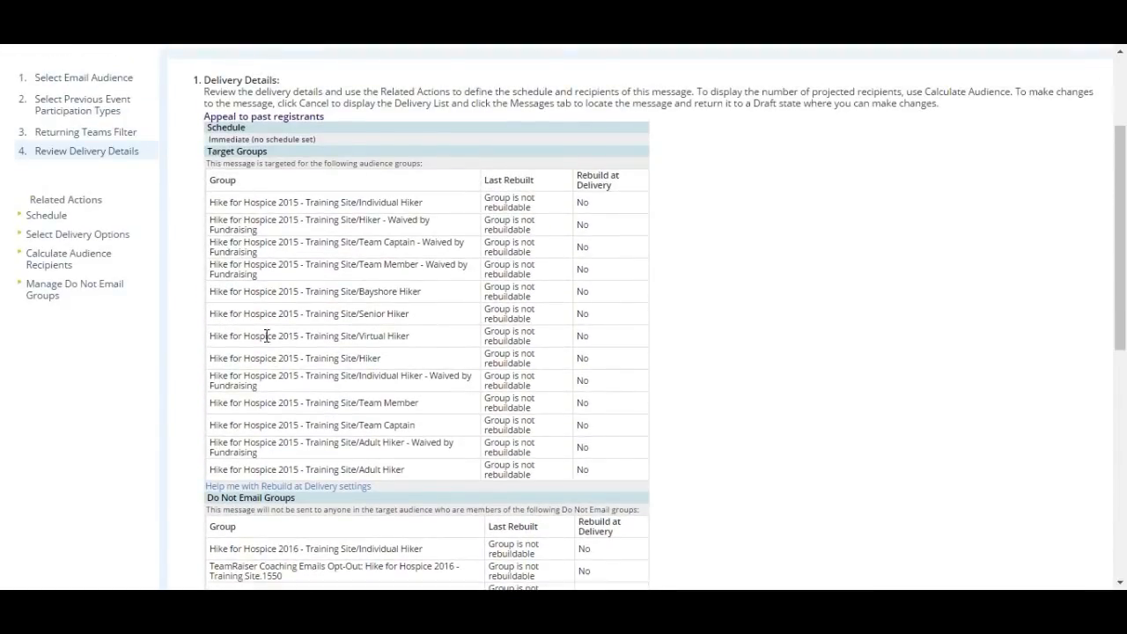
scroll(630, 405, "down", 5)
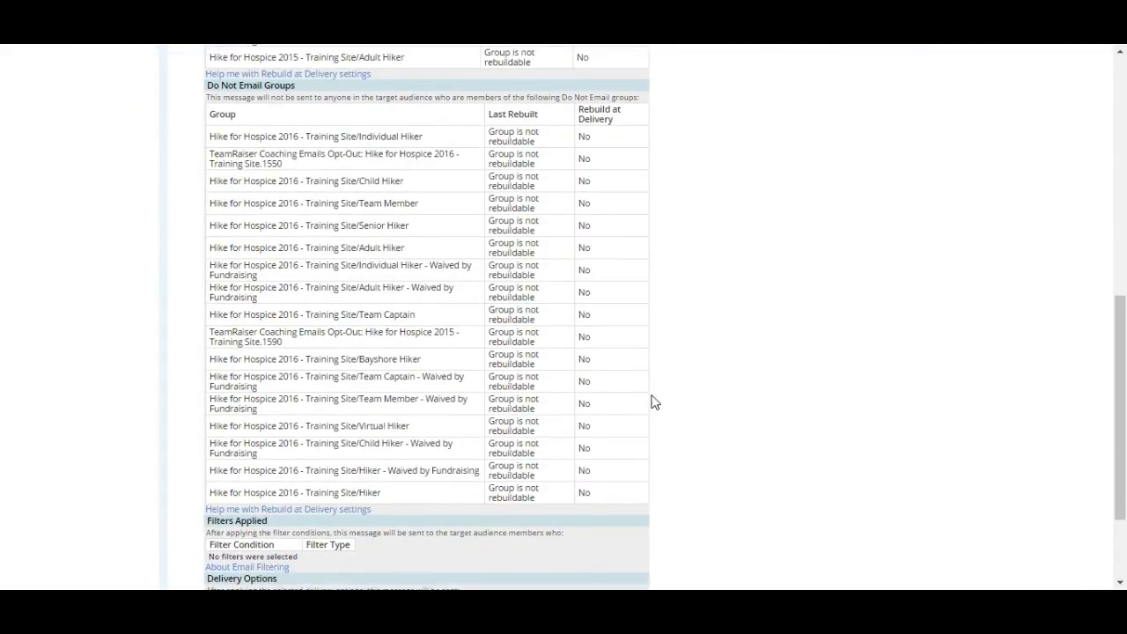
scroll(654, 402, "up", 5)
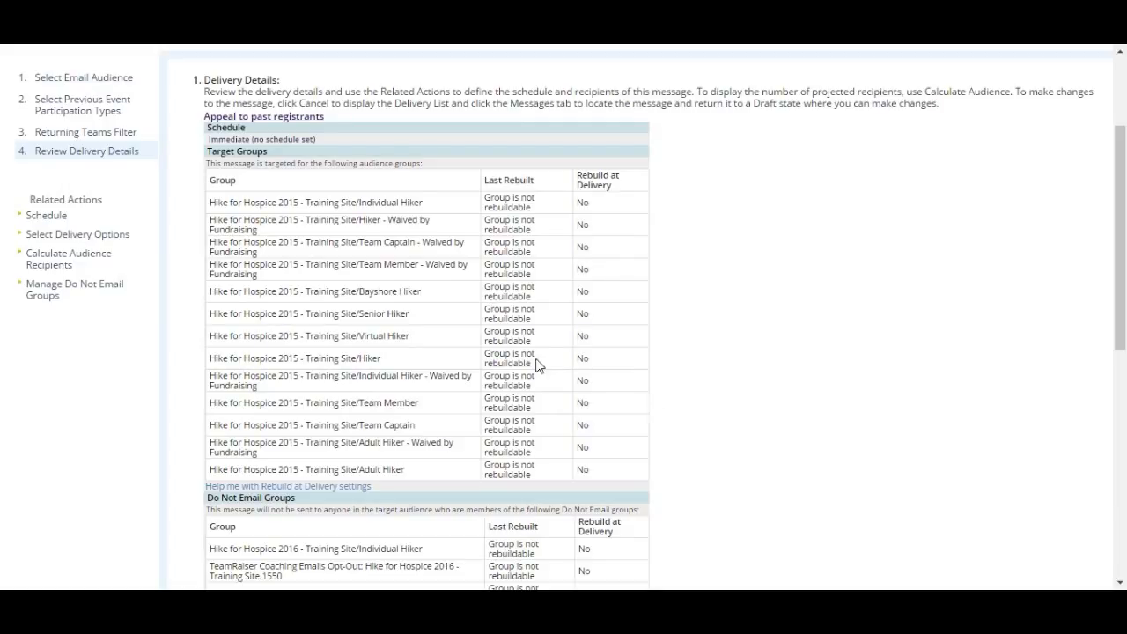
scroll(539, 361, "down", 3)
scroll(515, 321, "up", 1)
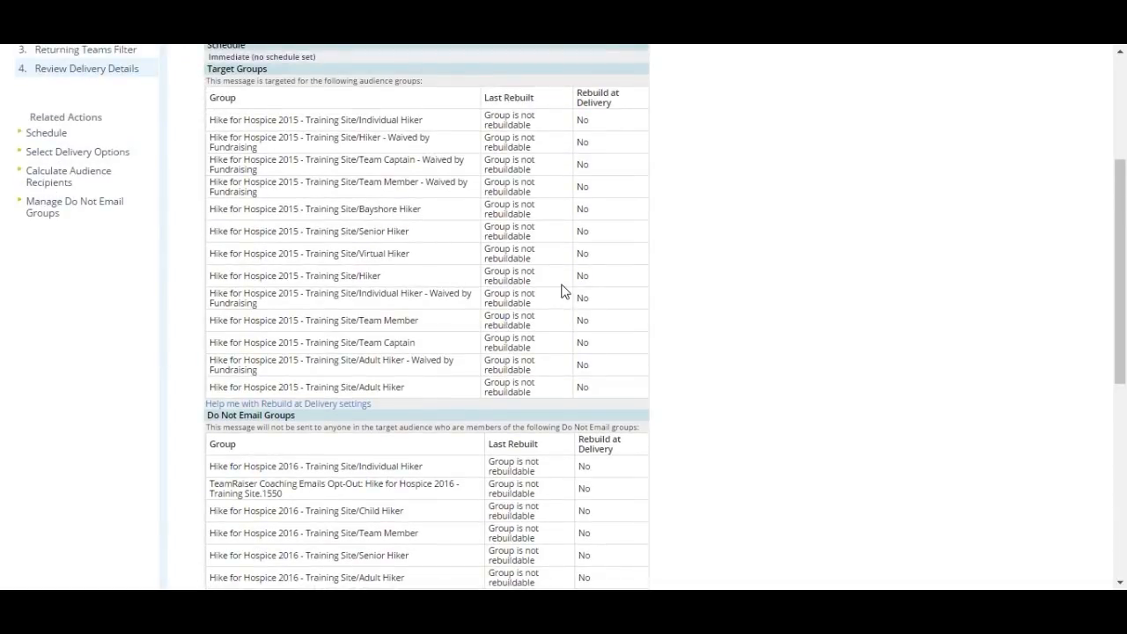
scroll(571, 282, "down", 1)
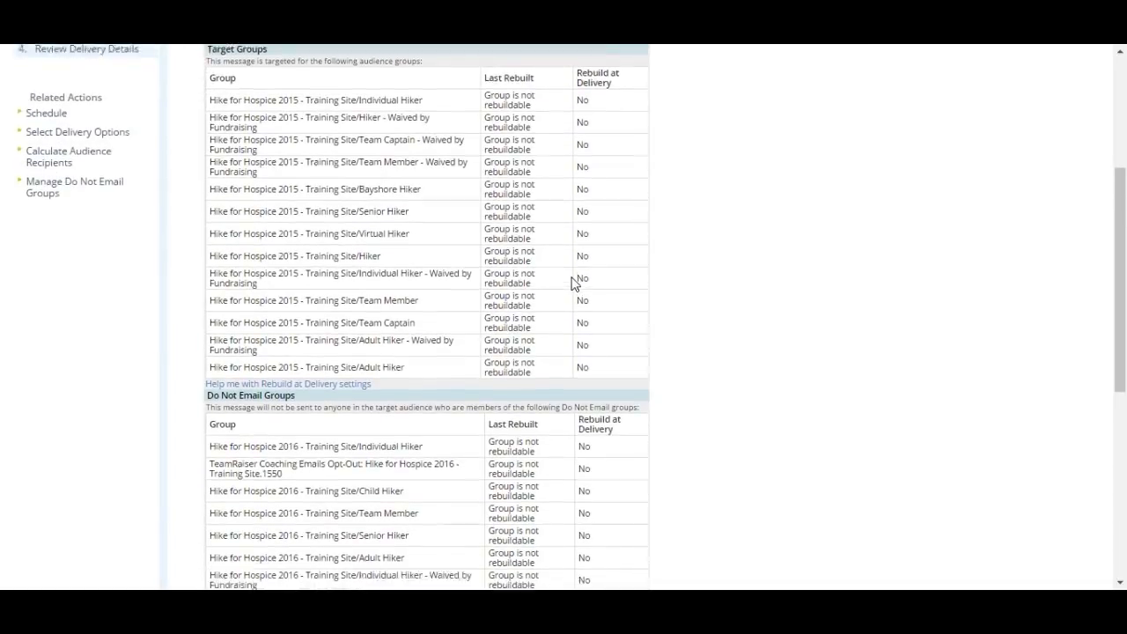
scroll(153, 171, "up", 1)
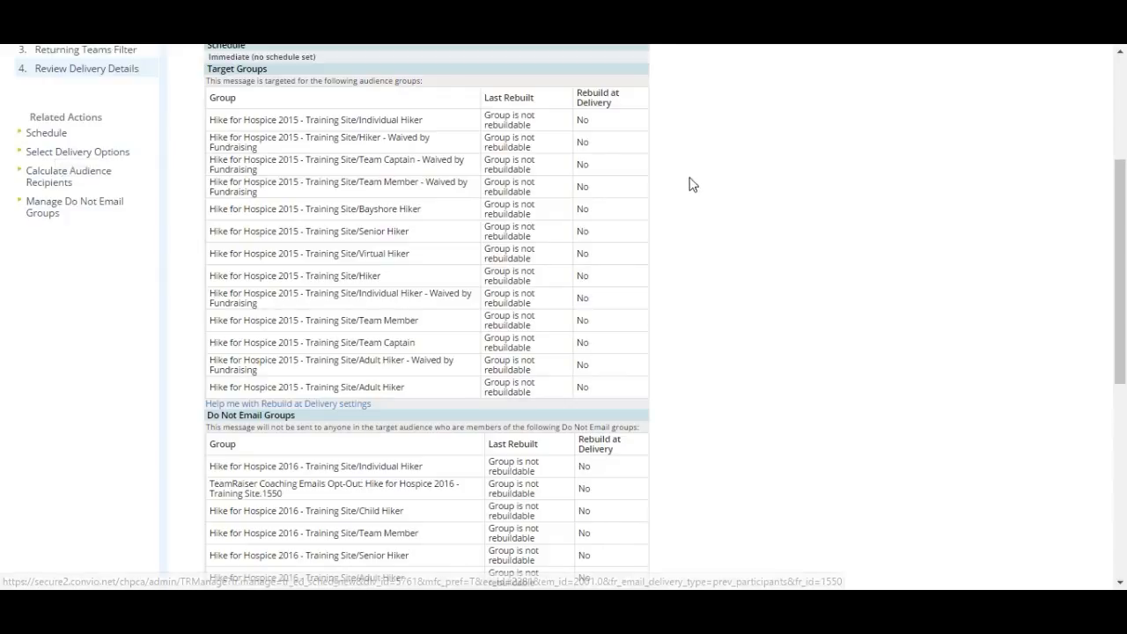
scroll(699, 188, "down", 5)
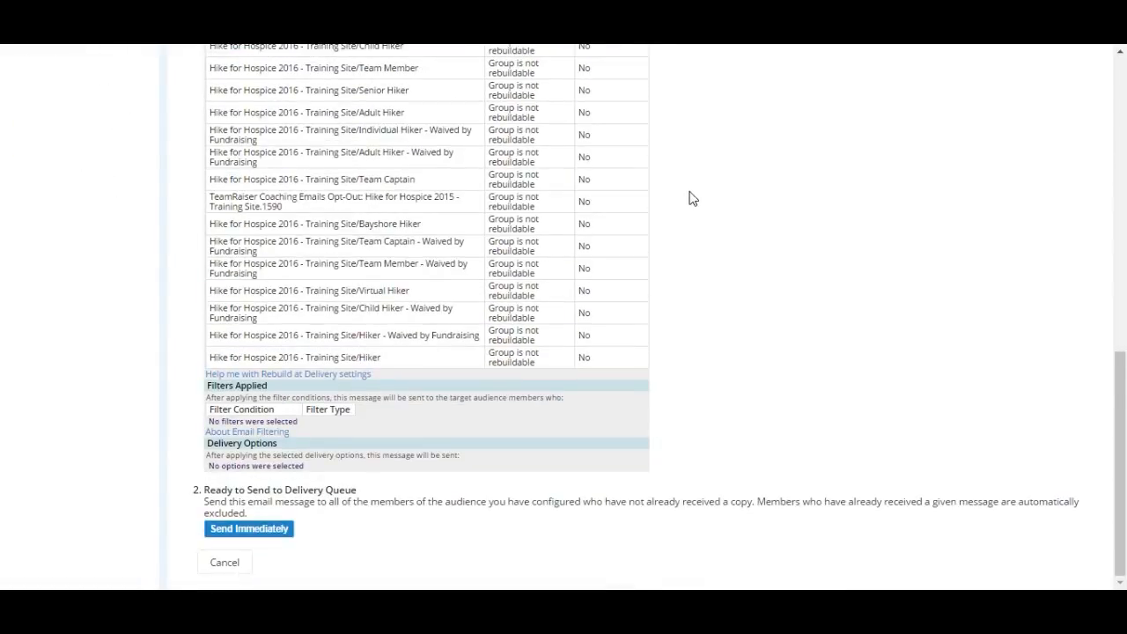
Send 'Appeal to past registrants' immediately from Review Delivery Details
left_click(278, 538)
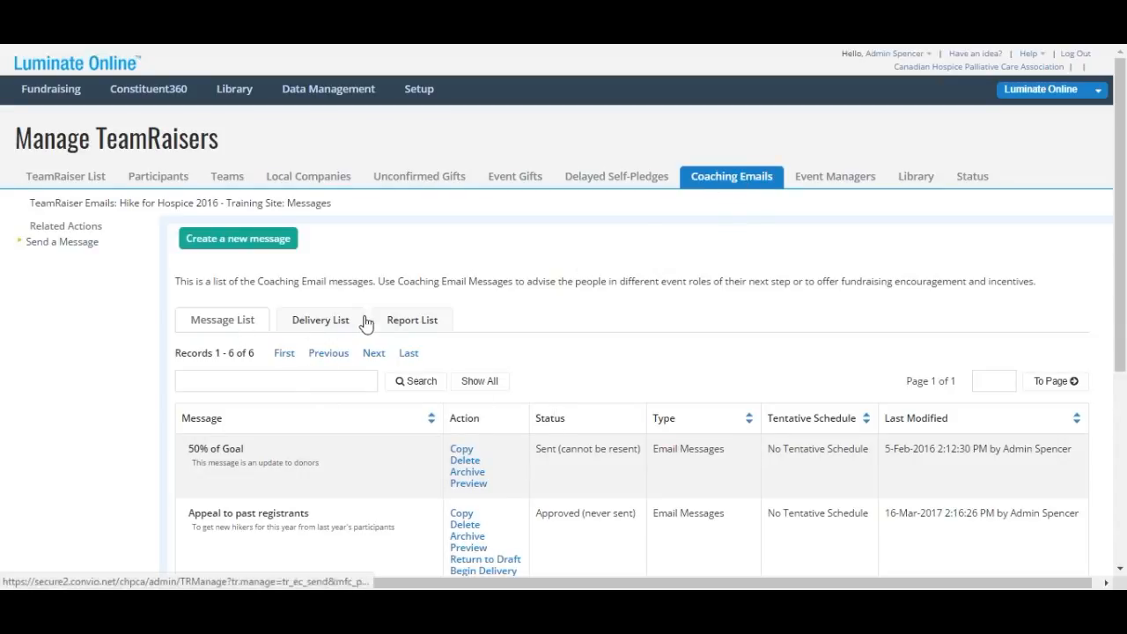
Check the Delivery List for 'Appeal to past registrants', scheduled Immediate, awaiting delivery statistics
left_click(316, 329)
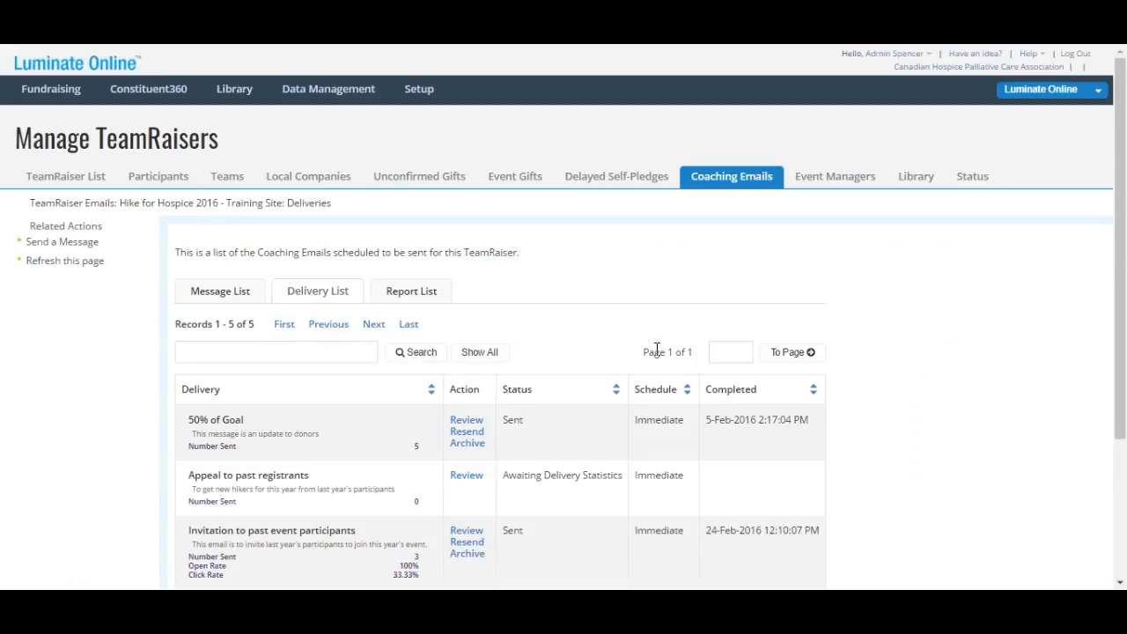
scroll(655, 352, "down", 1)
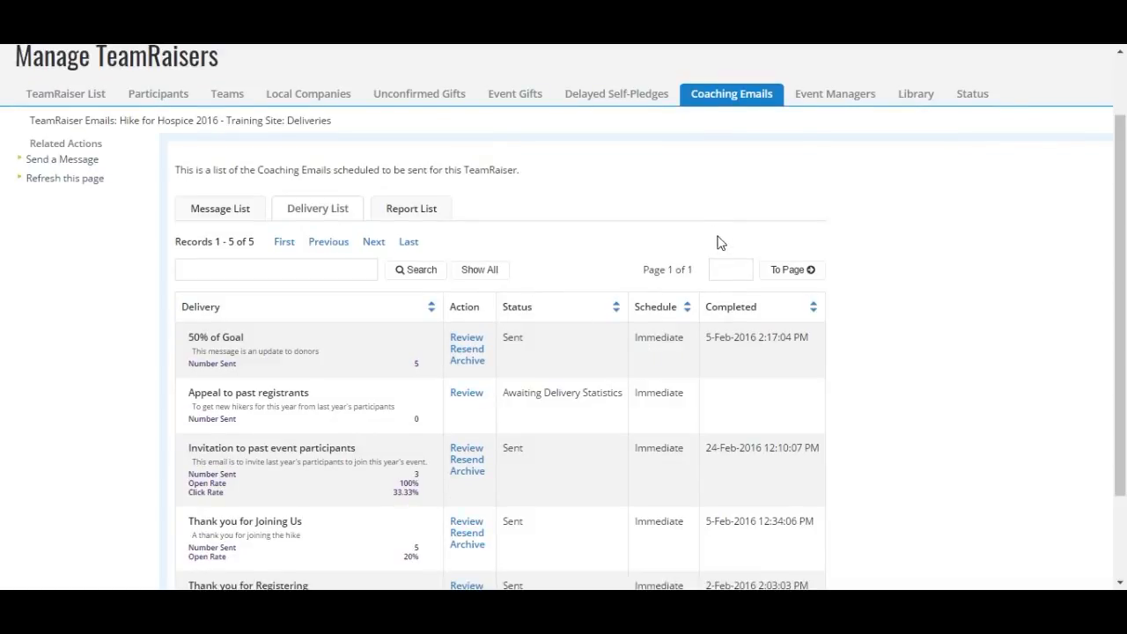
scroll(936, 280, "down", 1)
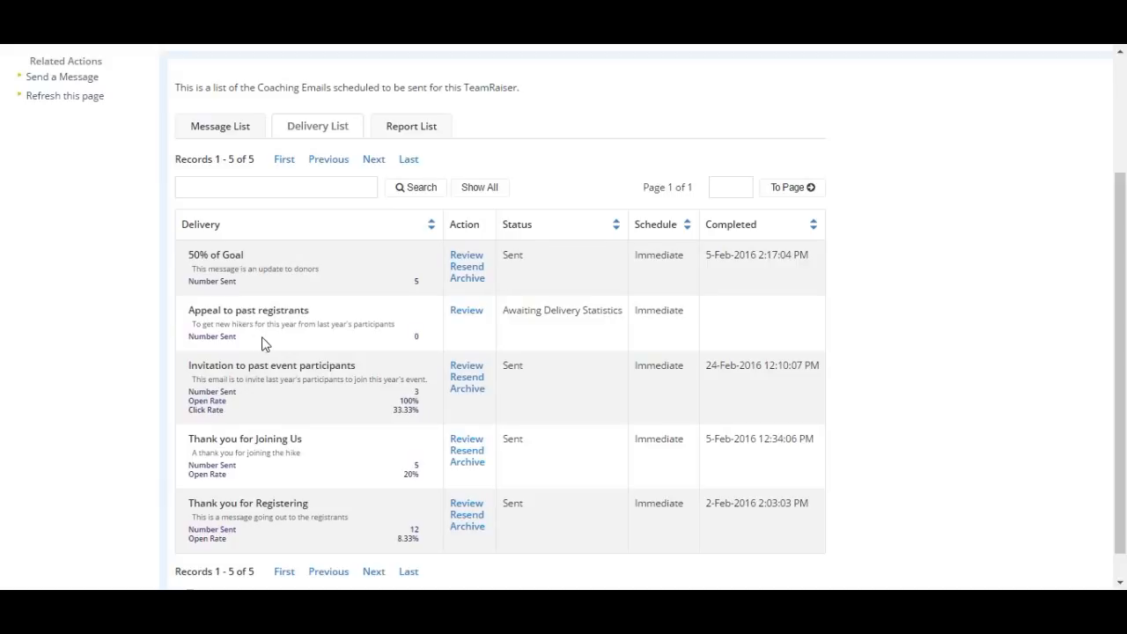
scroll(273, 343, "down", 1)
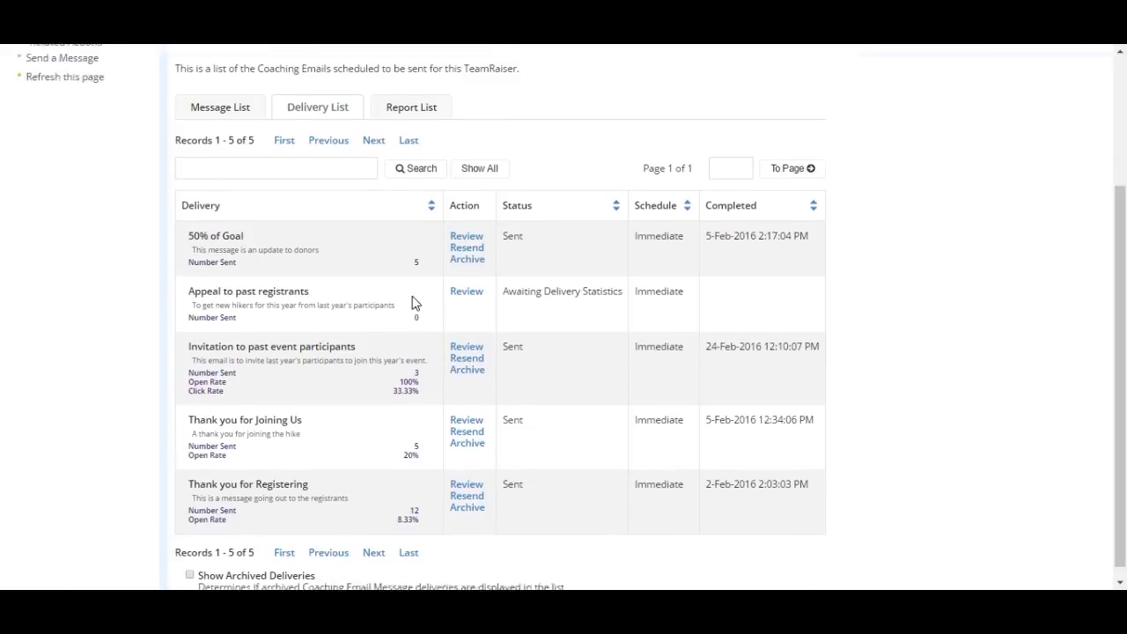
scroll(415, 302, "up", 1)
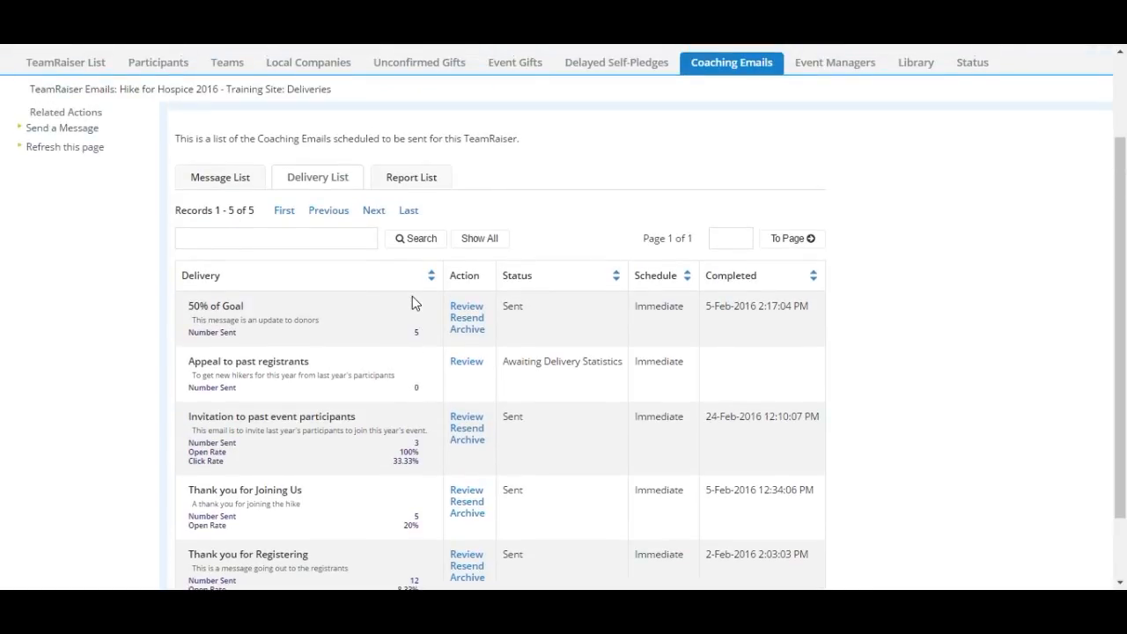